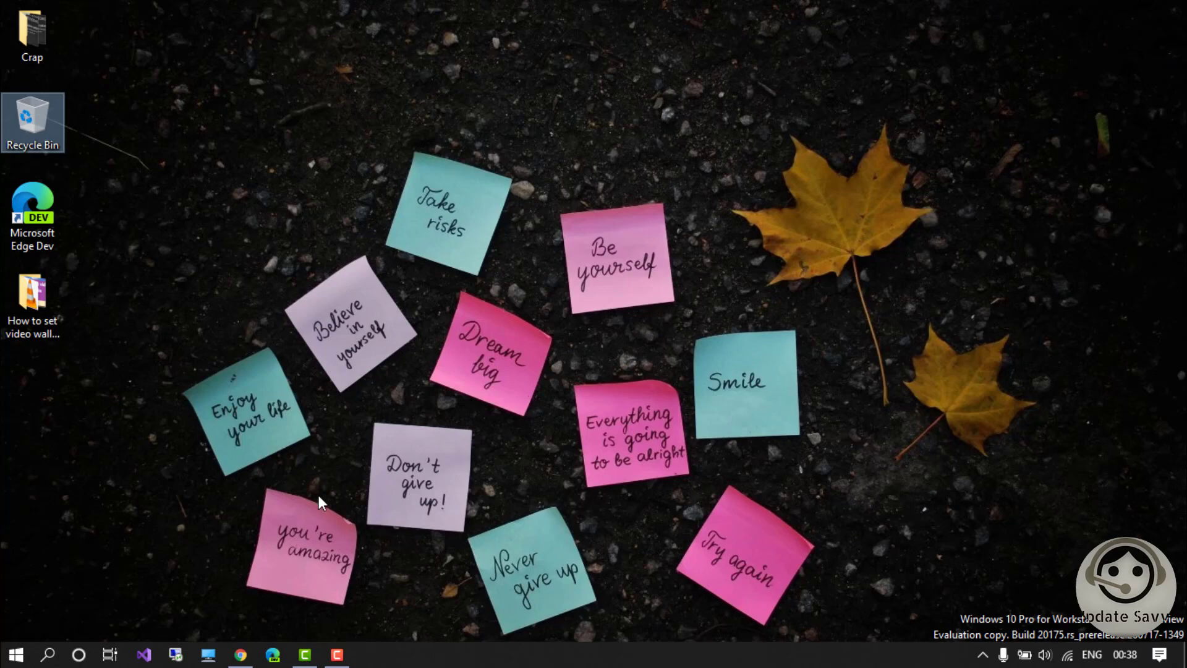
- Search Google in Chrome for 'data recovery software'
click(243, 653)
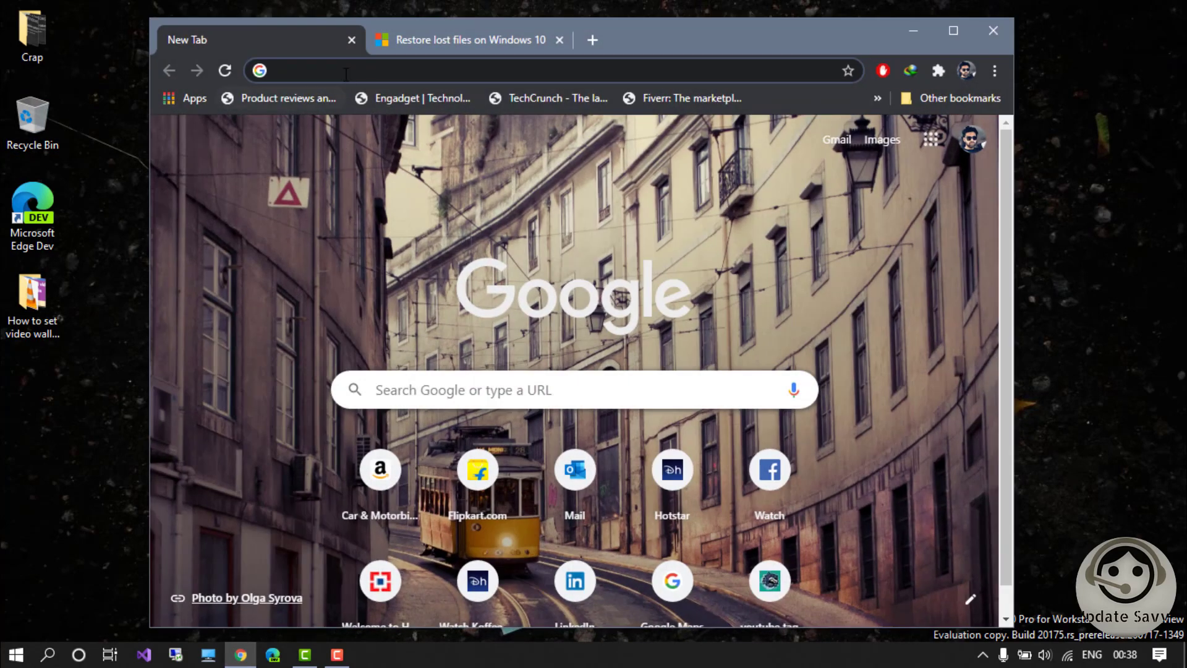
click(346, 70)
text(dat)
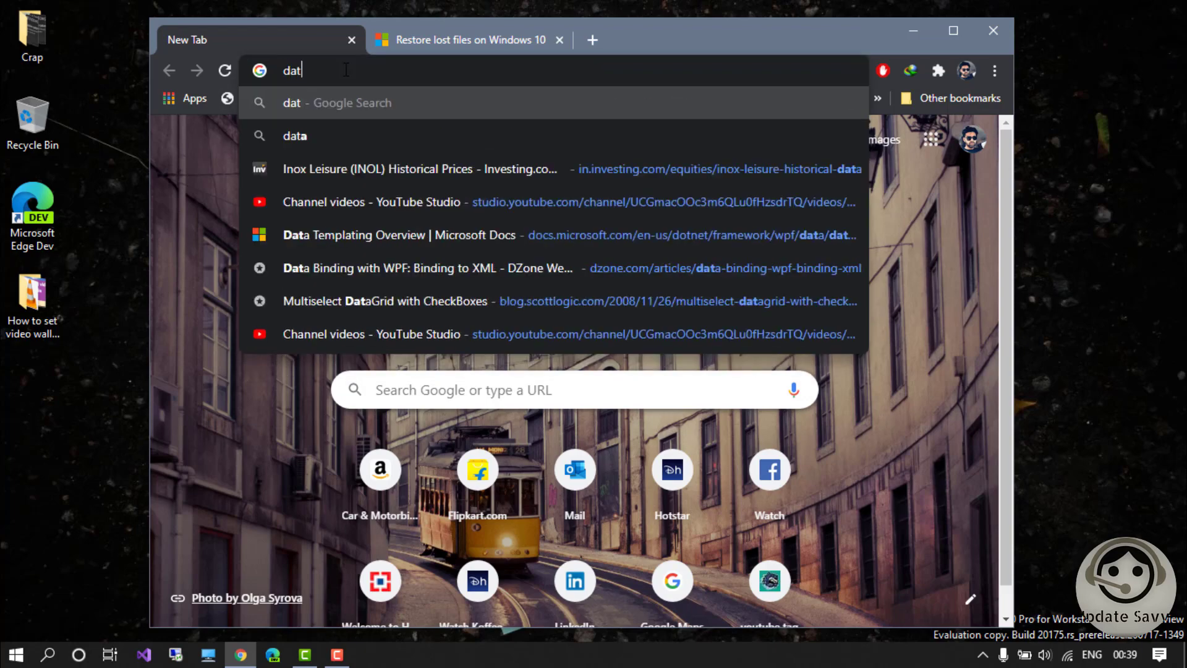
text(a recover)
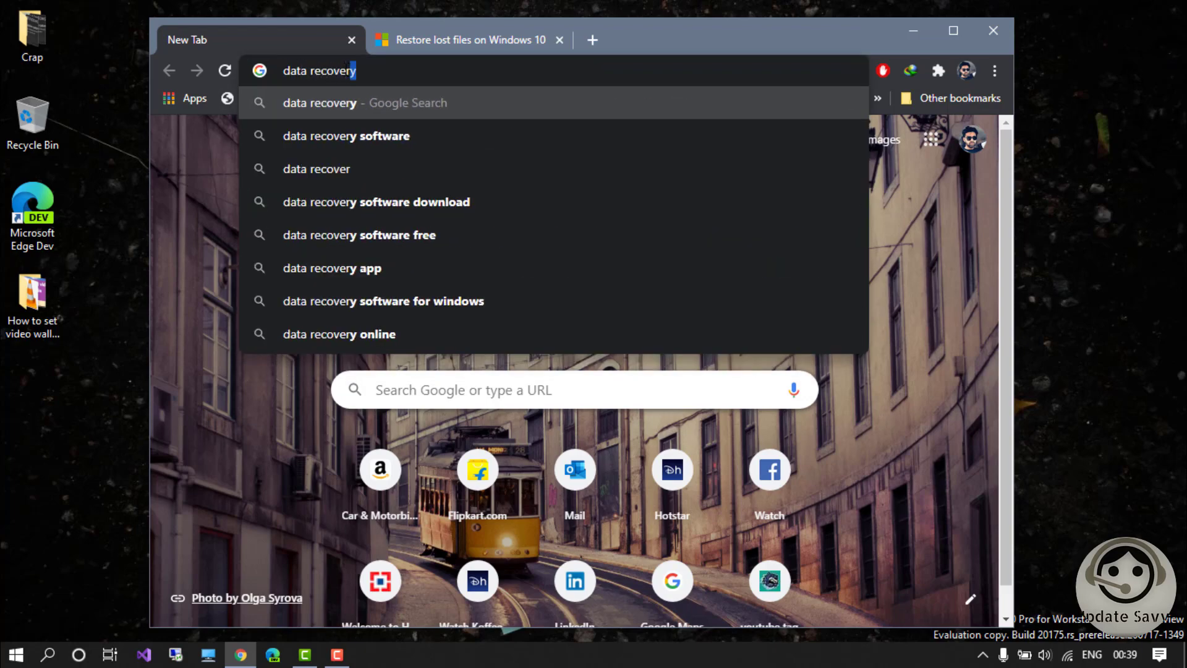
key(Down)
key(Return)
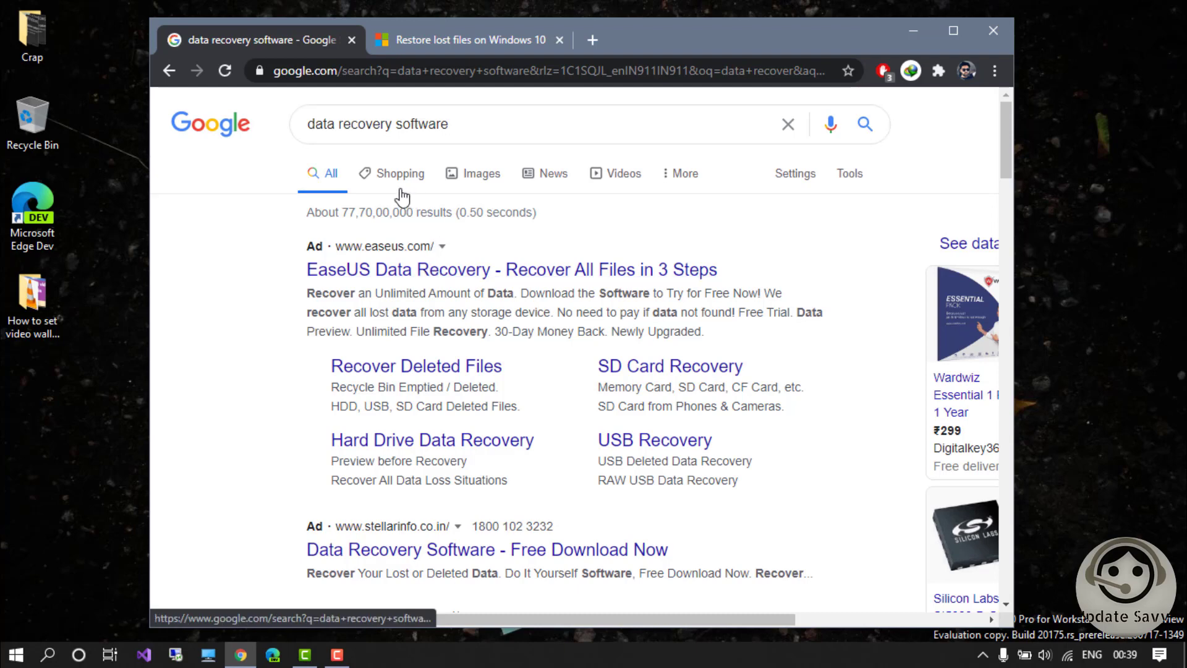
- Minimize the Chrome search results and bring up the Windows Start menu
click(475, 129)
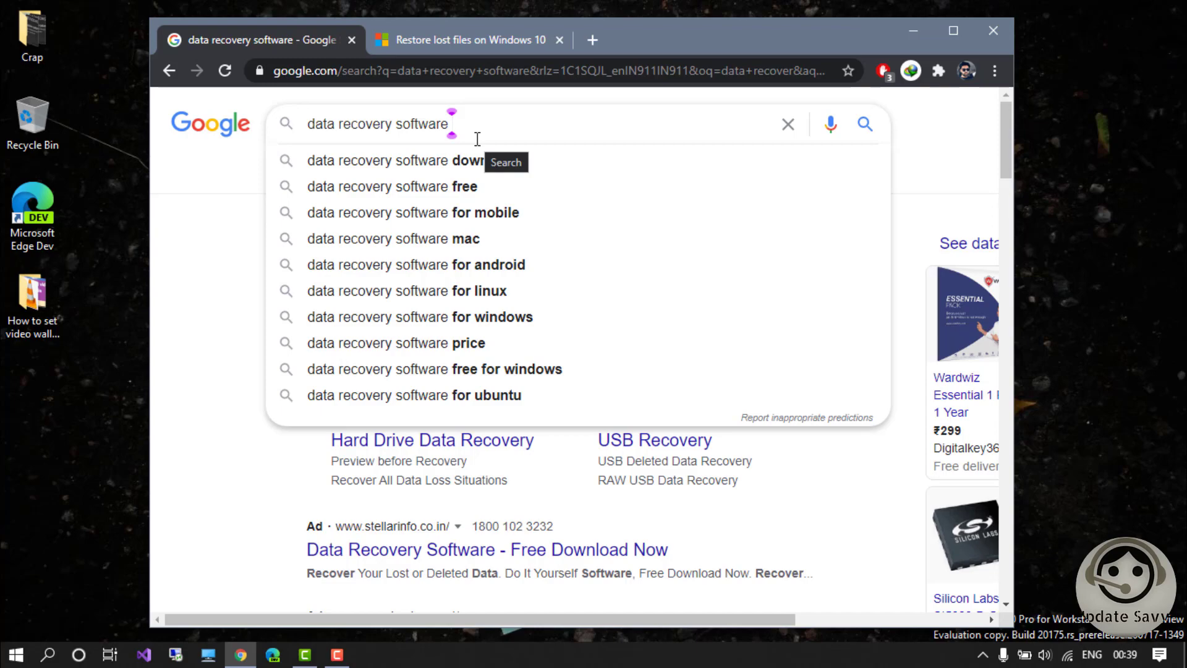
click(915, 30)
click(16, 655)
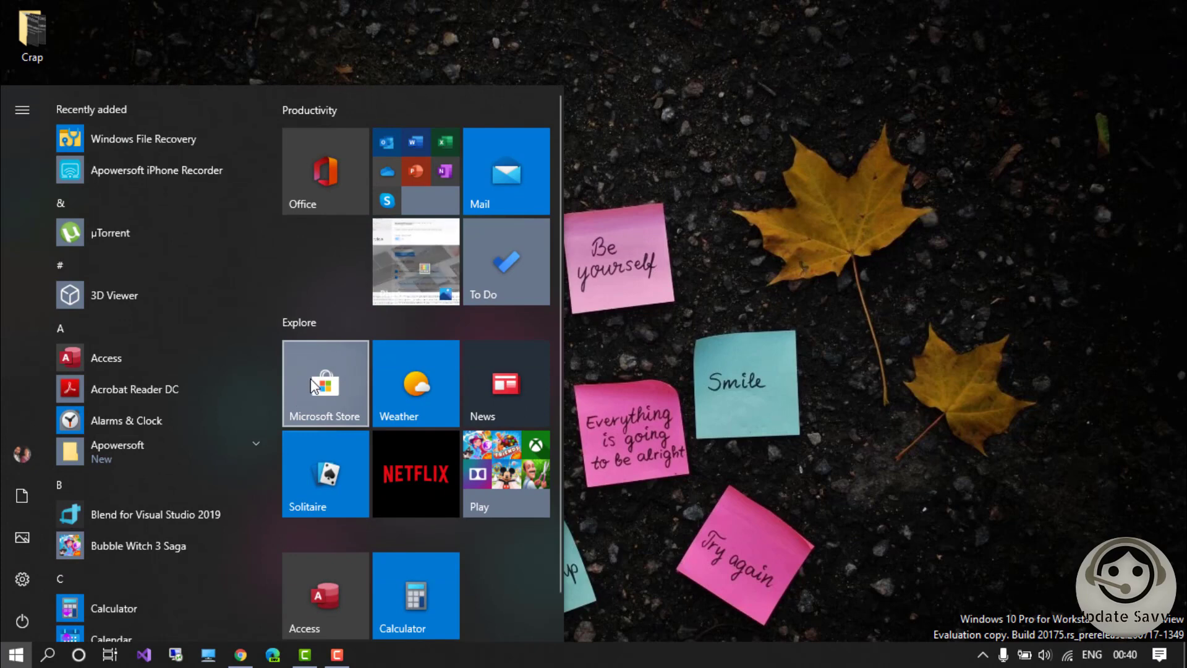
- Search Microsoft Store for 'windows file recovery' and open the app's page
click(318, 385)
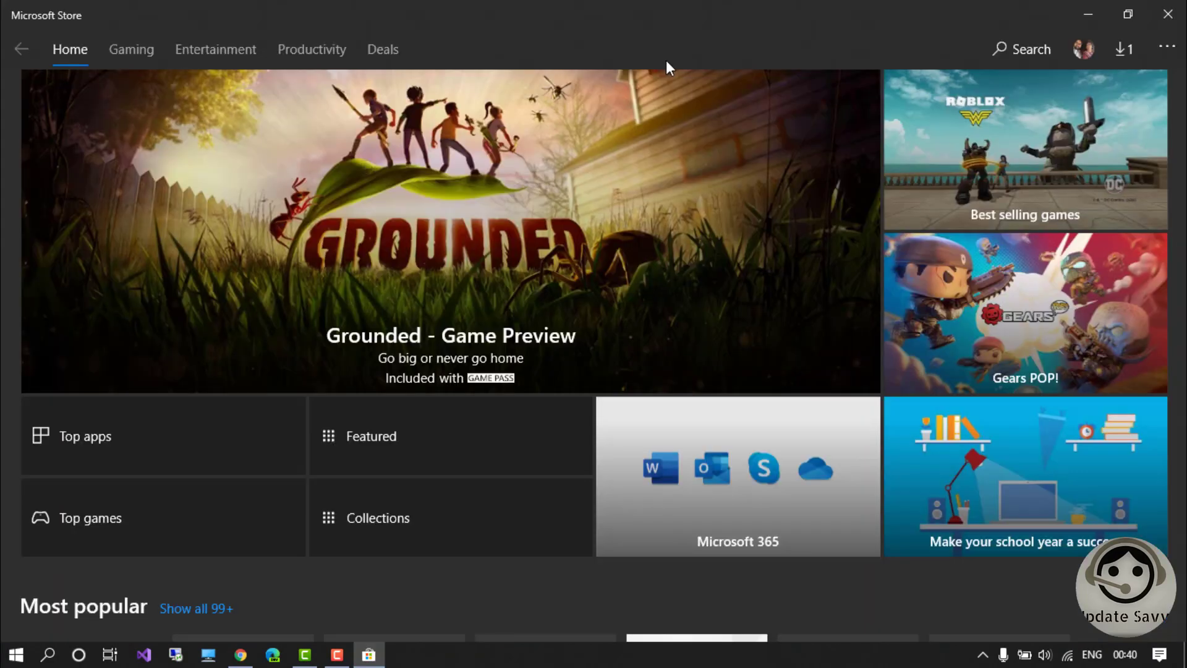
click(1002, 50)
text(windows )
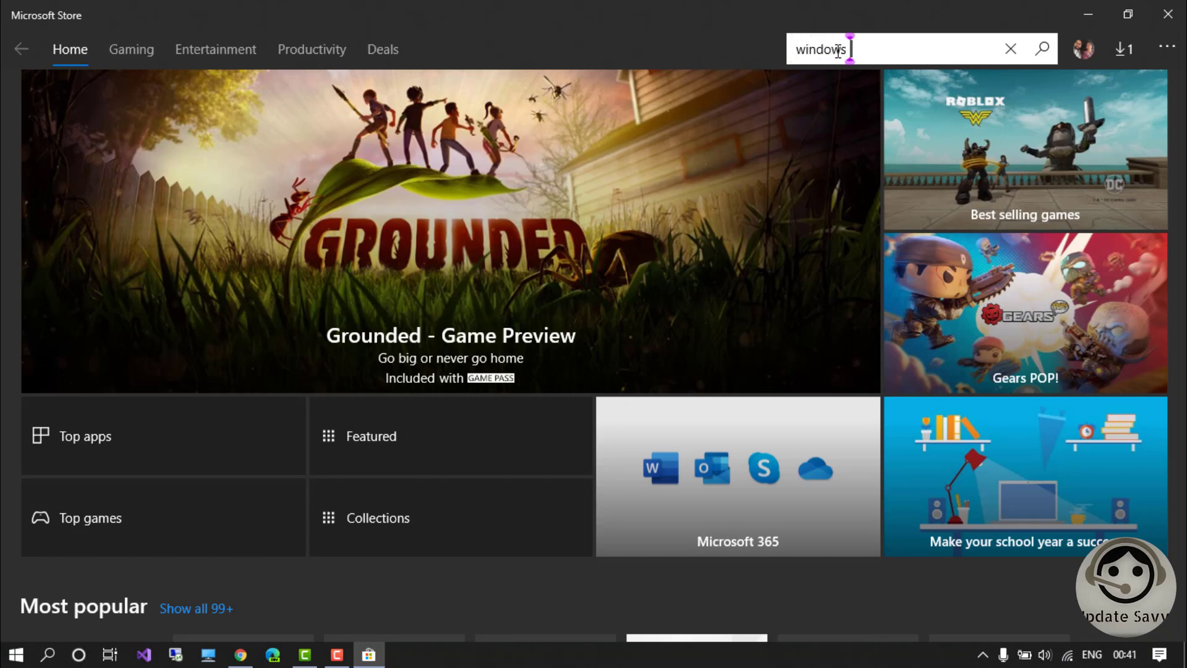
text(file recovery)
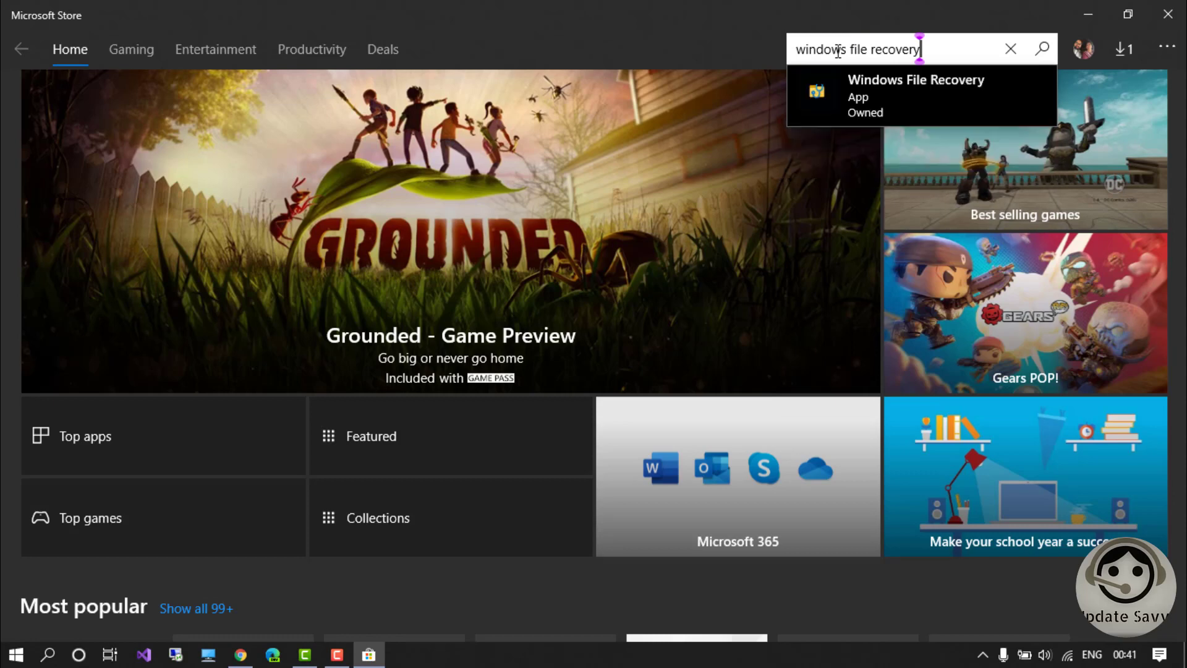
click(823, 90)
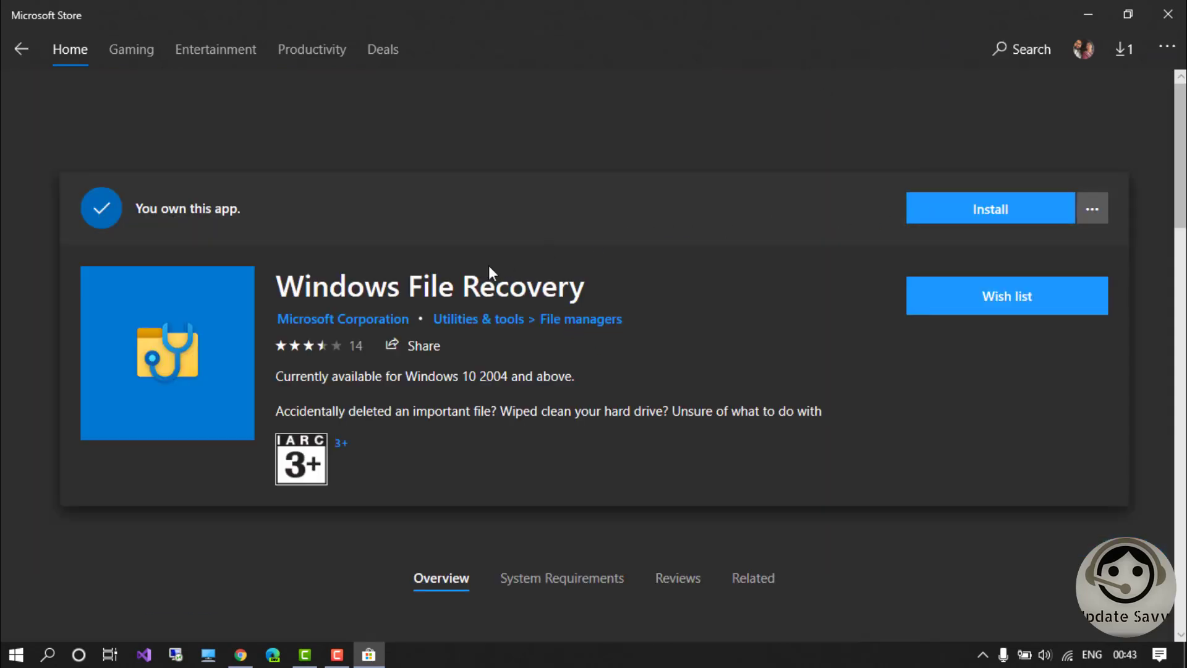
- Review Windows File Recovery's system requirements, highlighting the minimum requirements note
scroll(449, 288, down, 3)
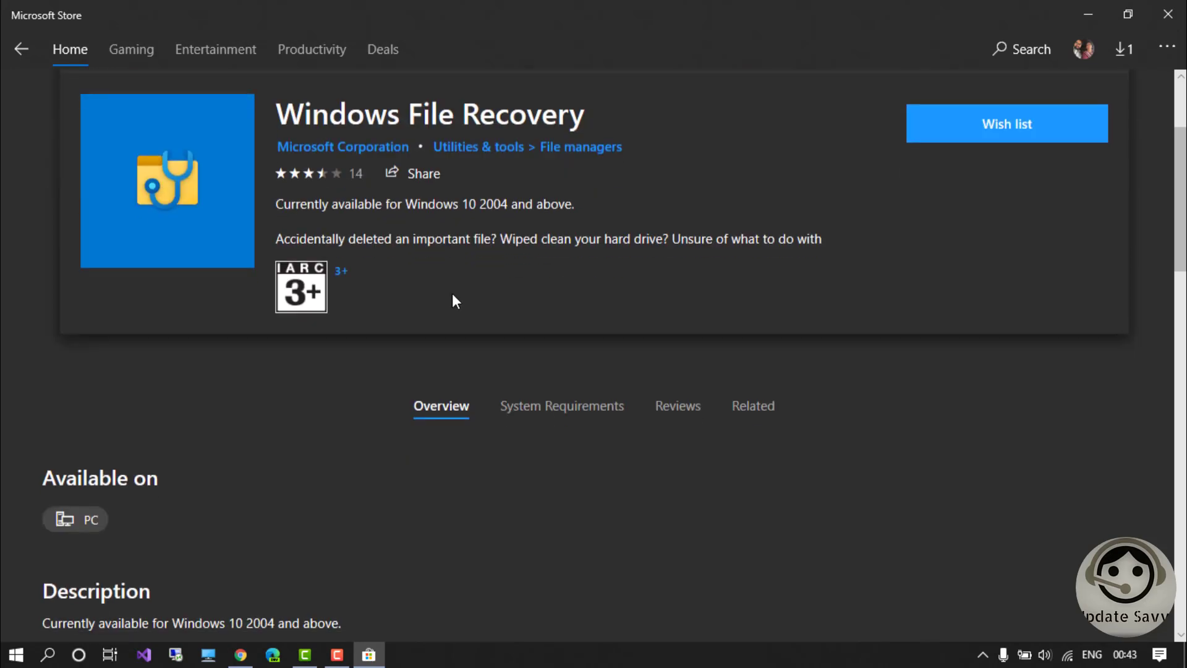
scroll(454, 296, down, 3)
scroll(454, 296, down, 3)
scroll(453, 295, up, 3)
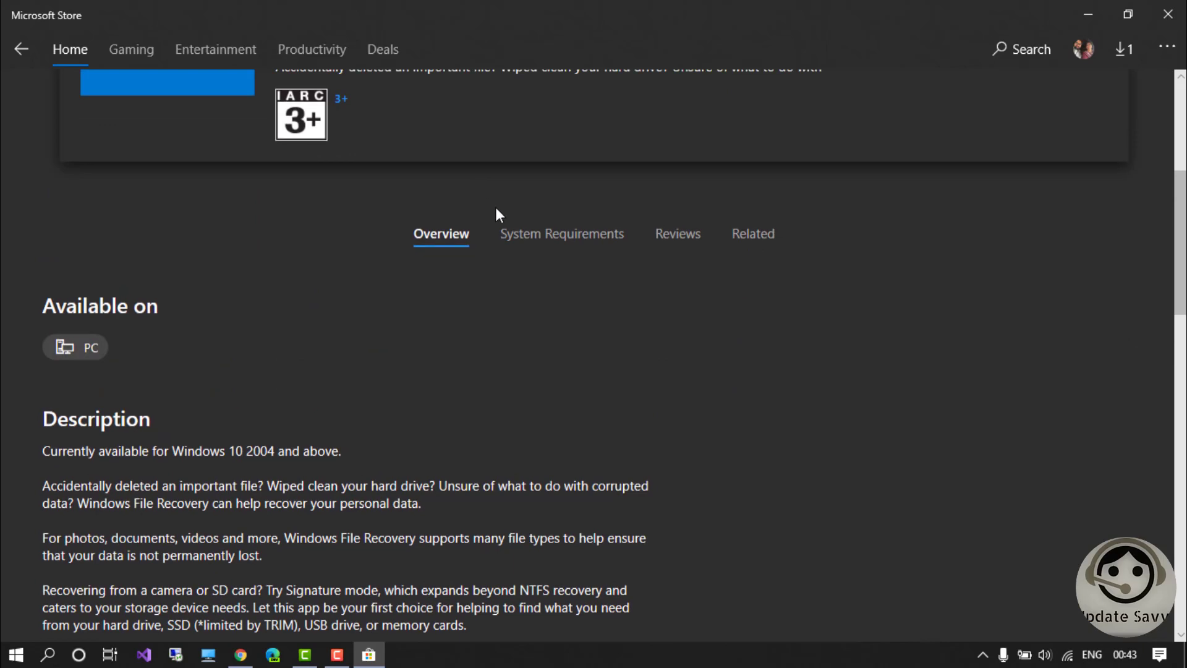
click(560, 233)
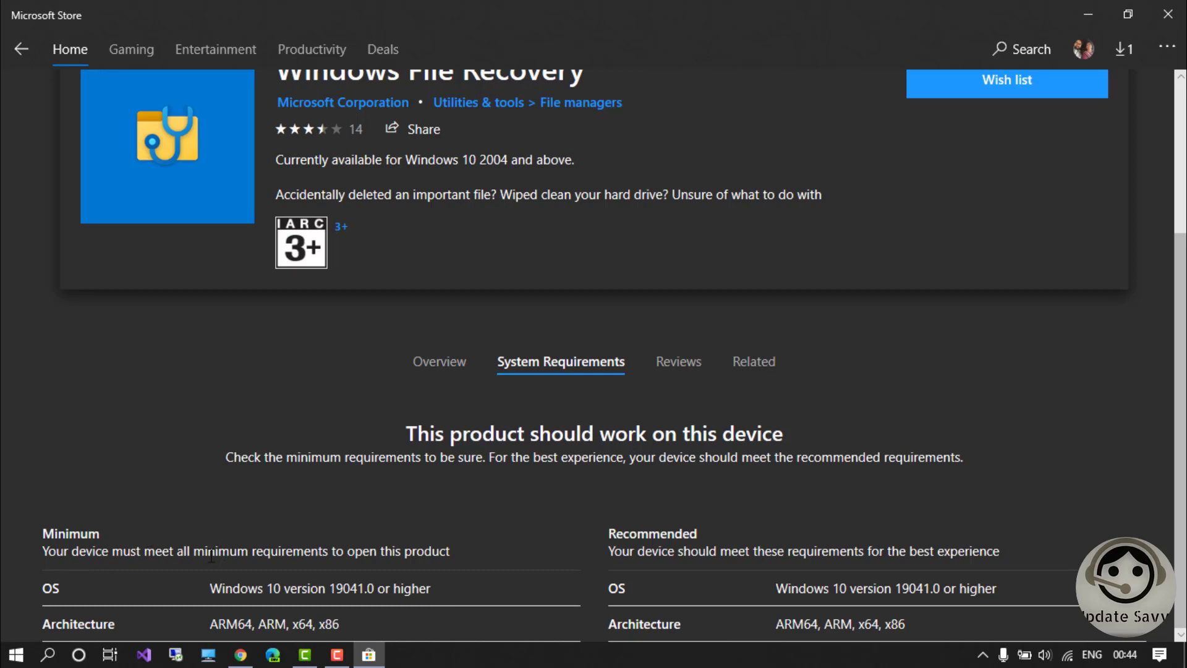
drag(199, 553, 473, 548)
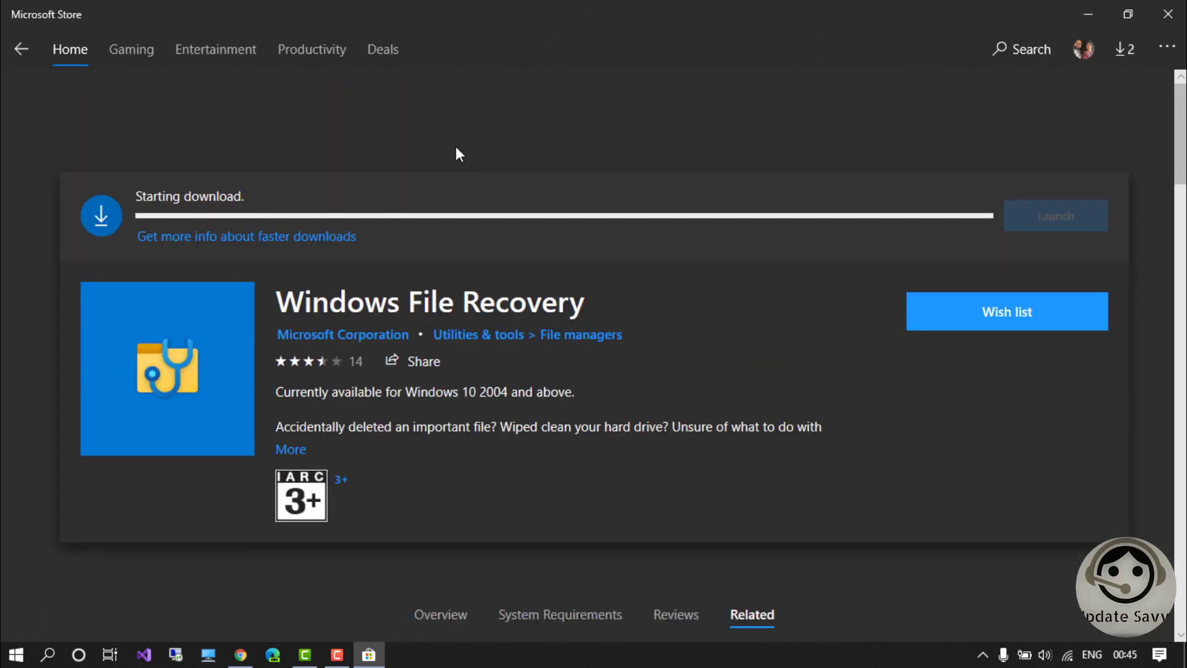
- Open the Restore lost files article and highlight its intro about the Windows File Recovery command line app
key(alt+Tab)
click(275, 17)
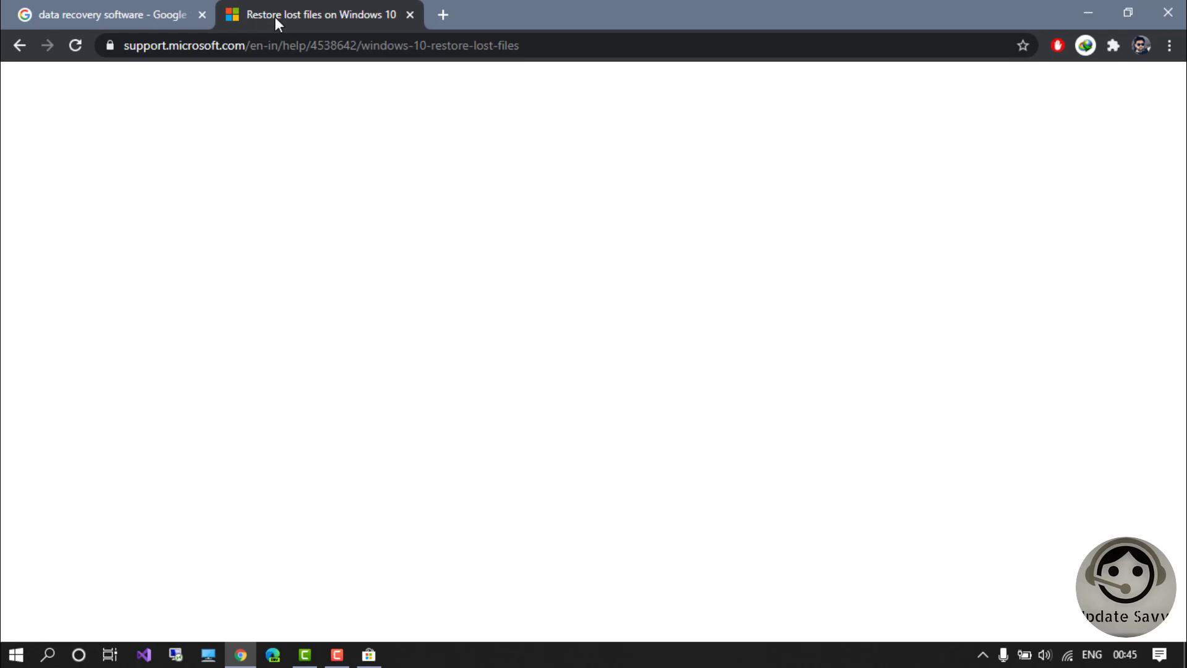
scroll(355, 225, up, 2)
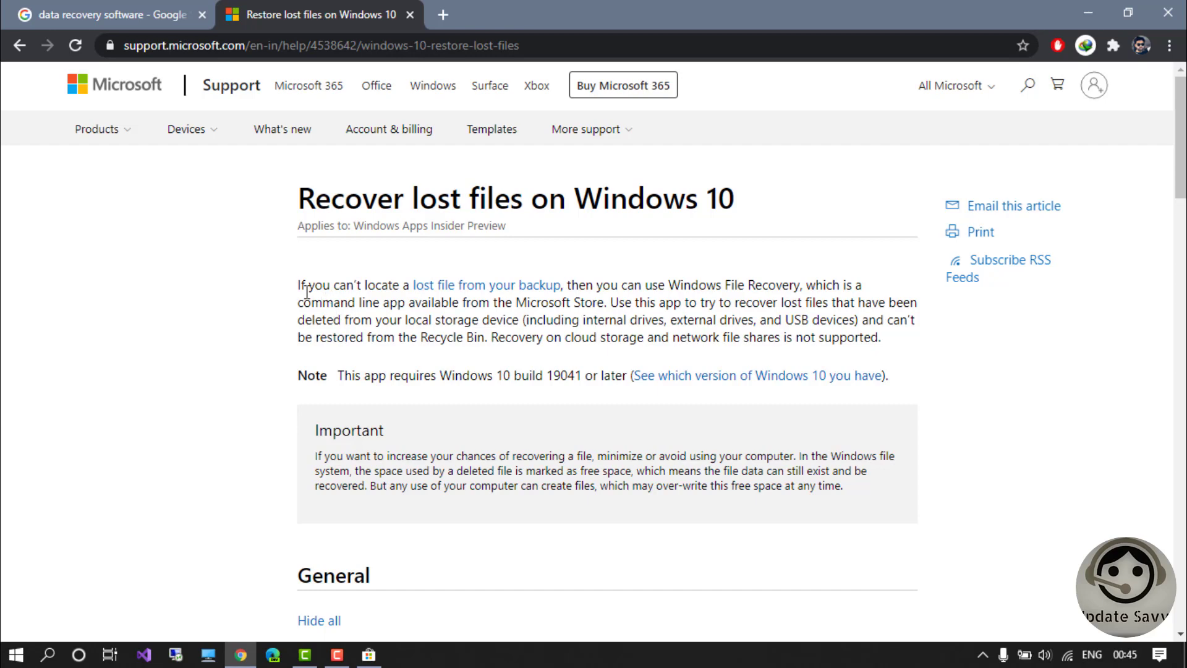
drag(670, 285, 863, 284)
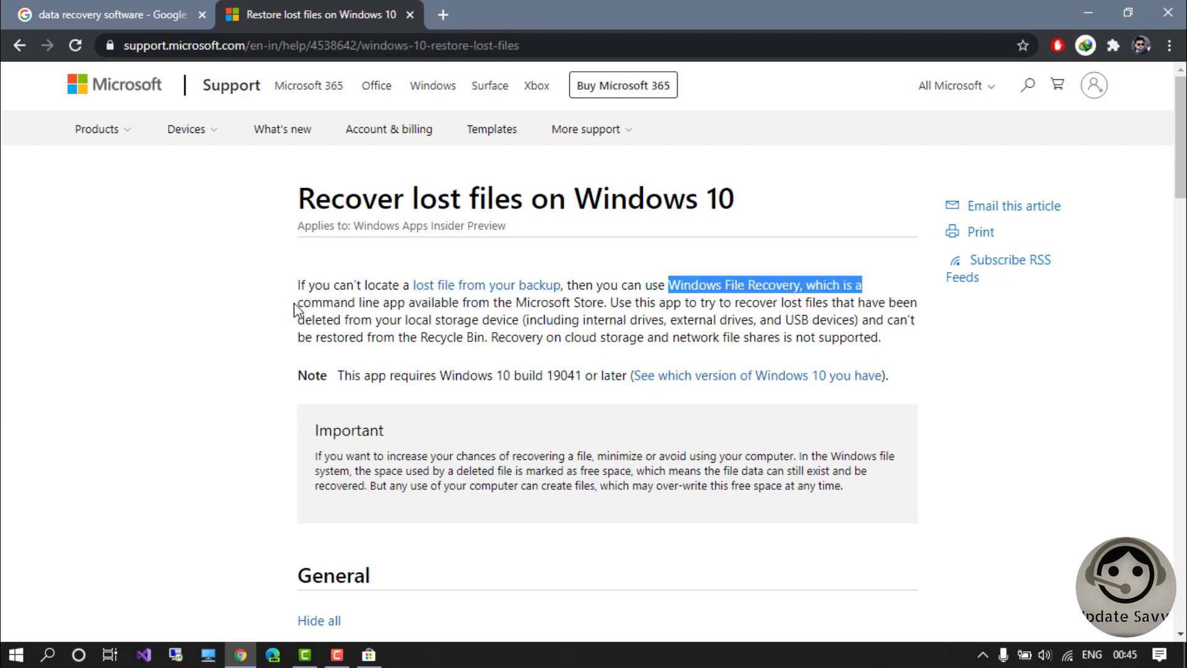
drag(297, 286, 406, 304)
click(440, 303)
drag(303, 303, 395, 303)
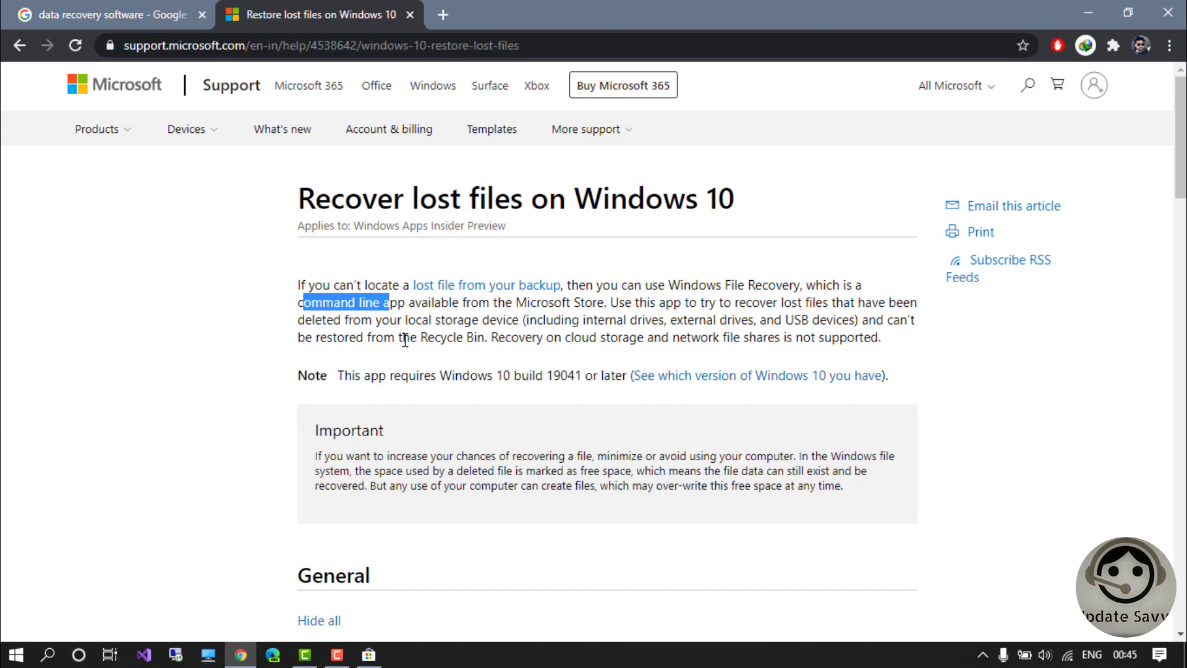
- Read the article's build requirement and Important note, highlighting the free-space sentence
drag(592, 375, 389, 375)
scroll(372, 381, down, 1)
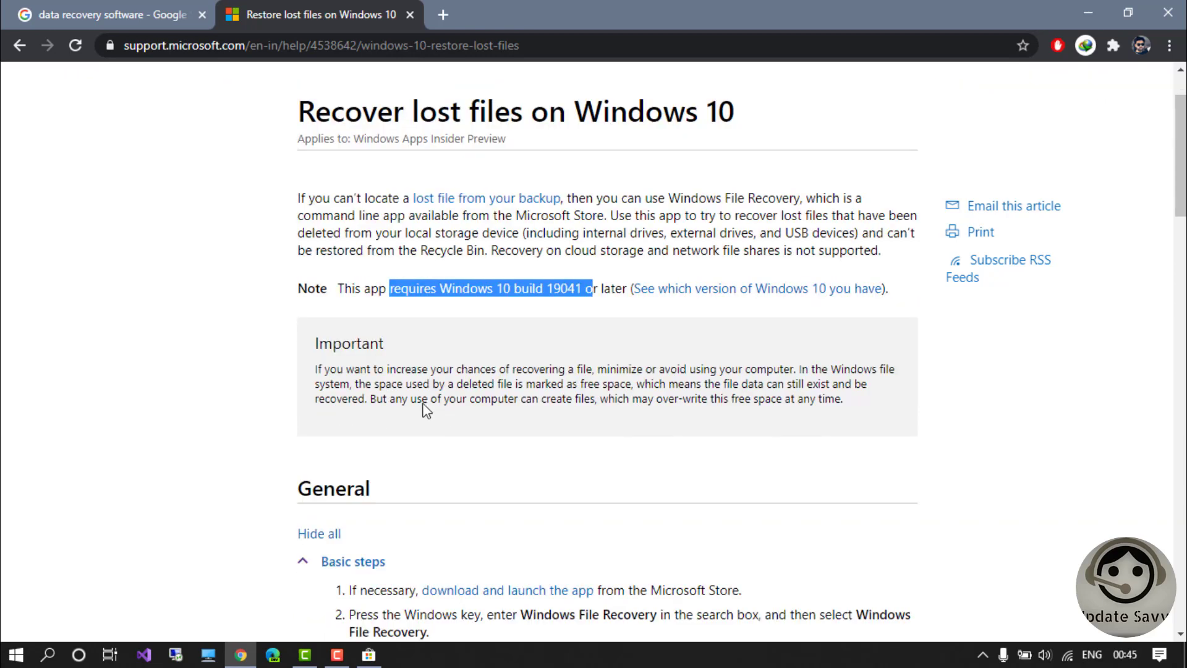
click(328, 376)
drag(314, 371, 870, 387)
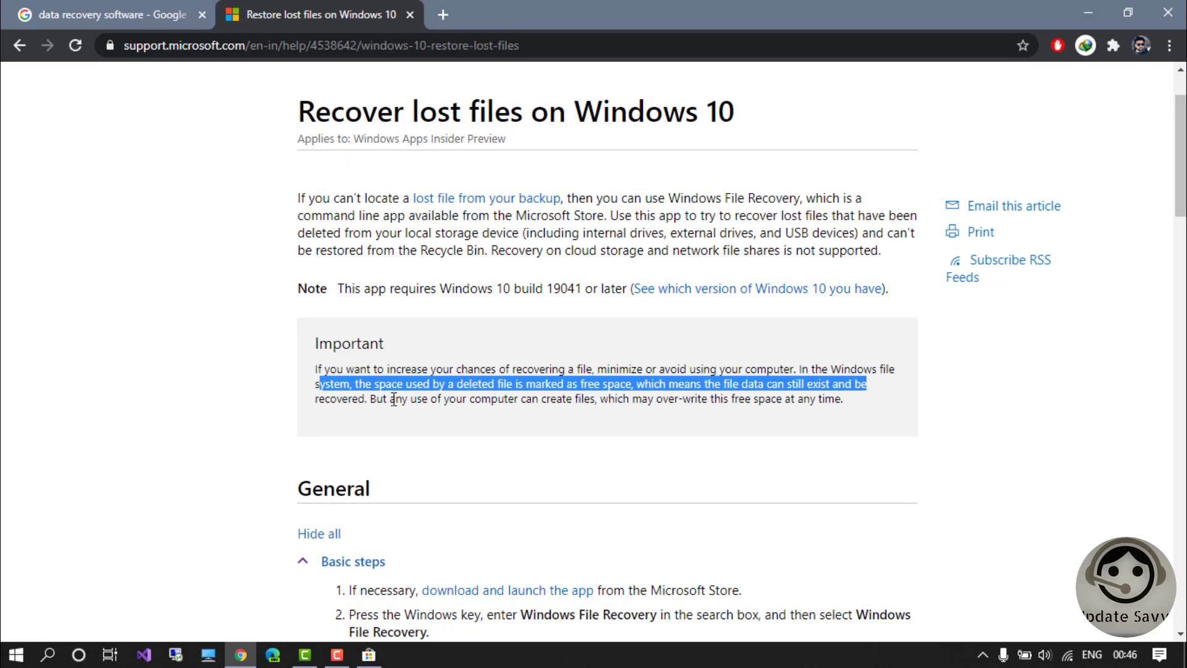
drag(358, 398, 377, 398)
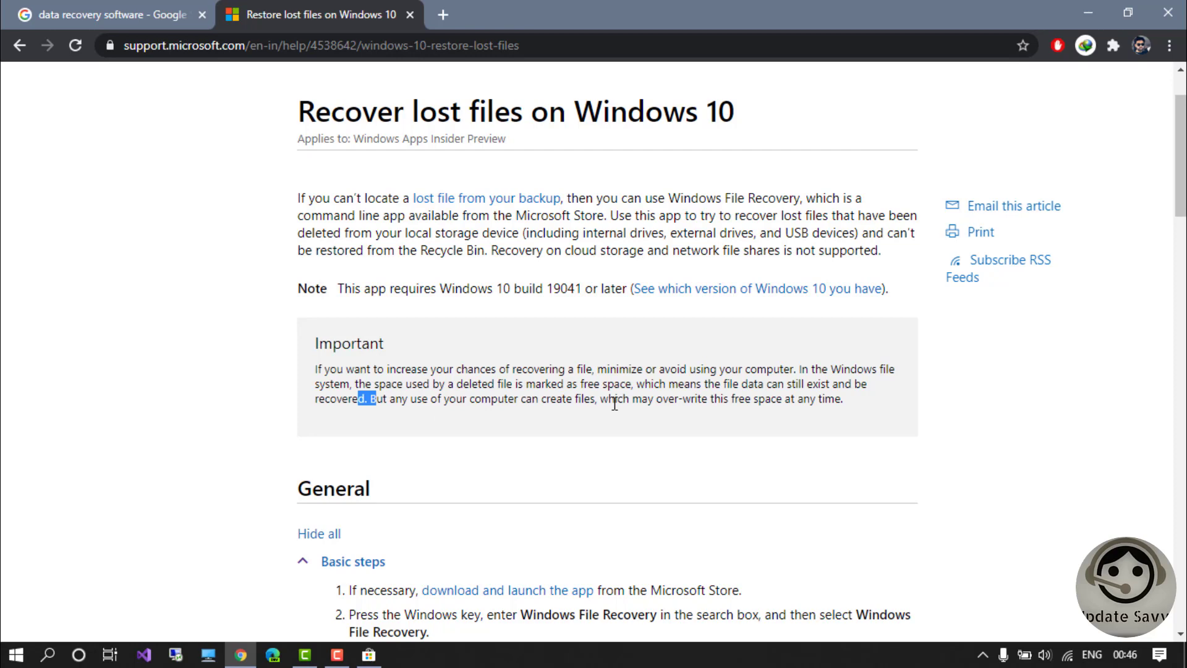
click(910, 408)
scroll(560, 421, down, 3)
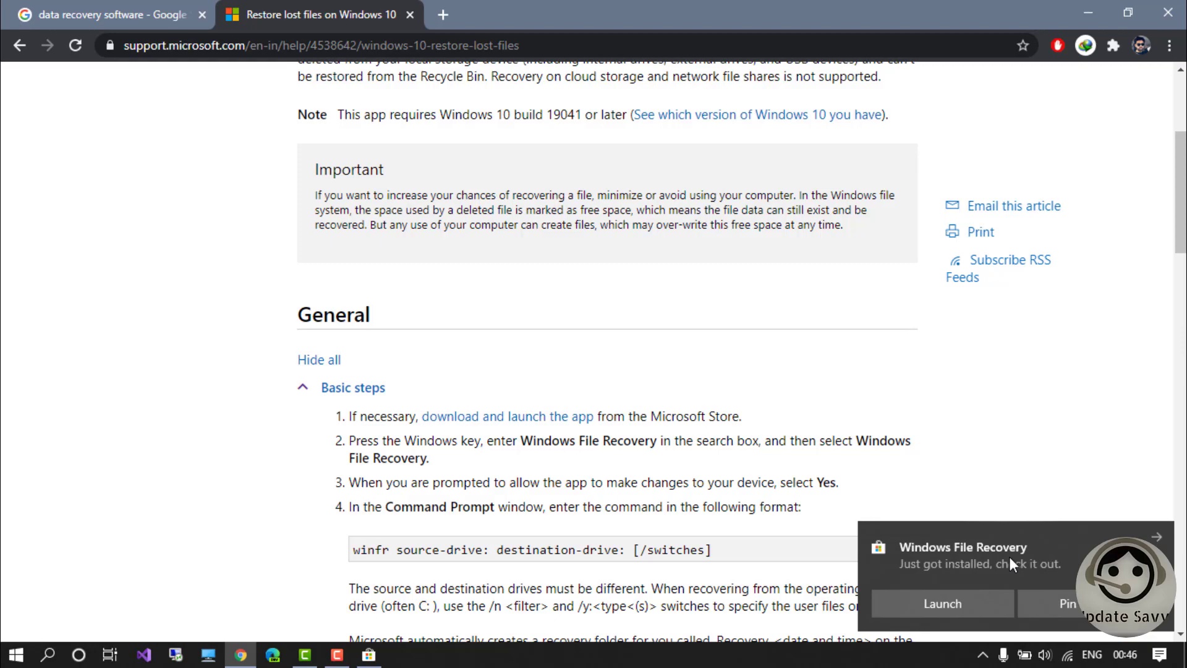
click(941, 604)
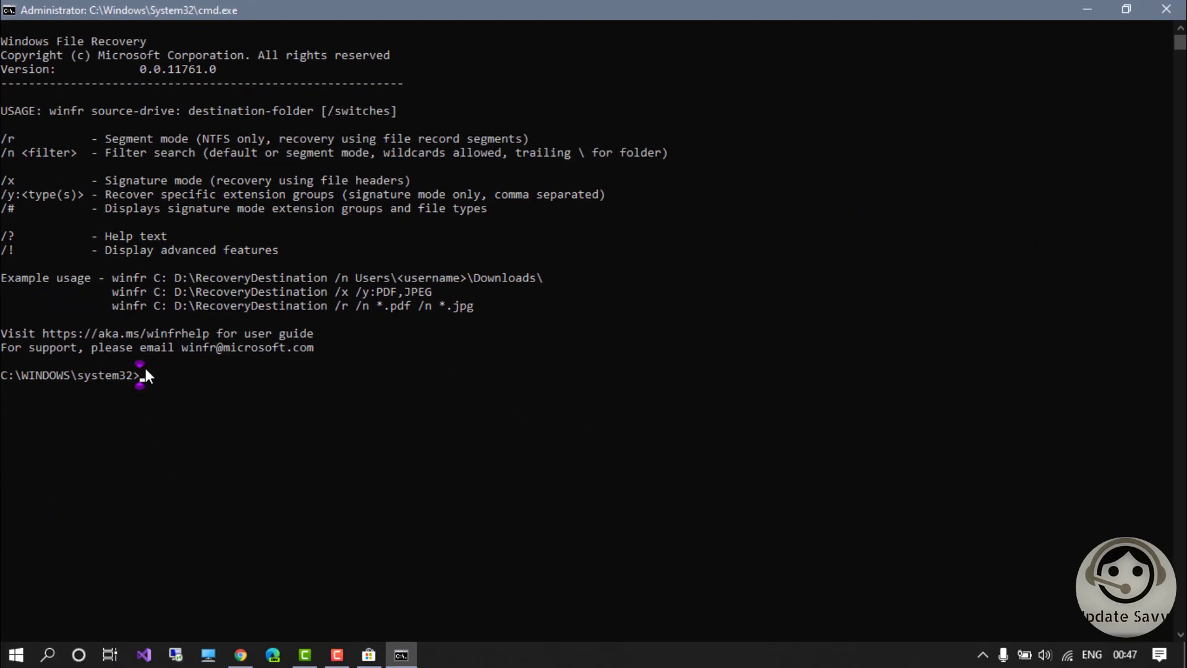
click(241, 655)
scroll(400, 241, down, 3)
scroll(403, 243, up, 6)
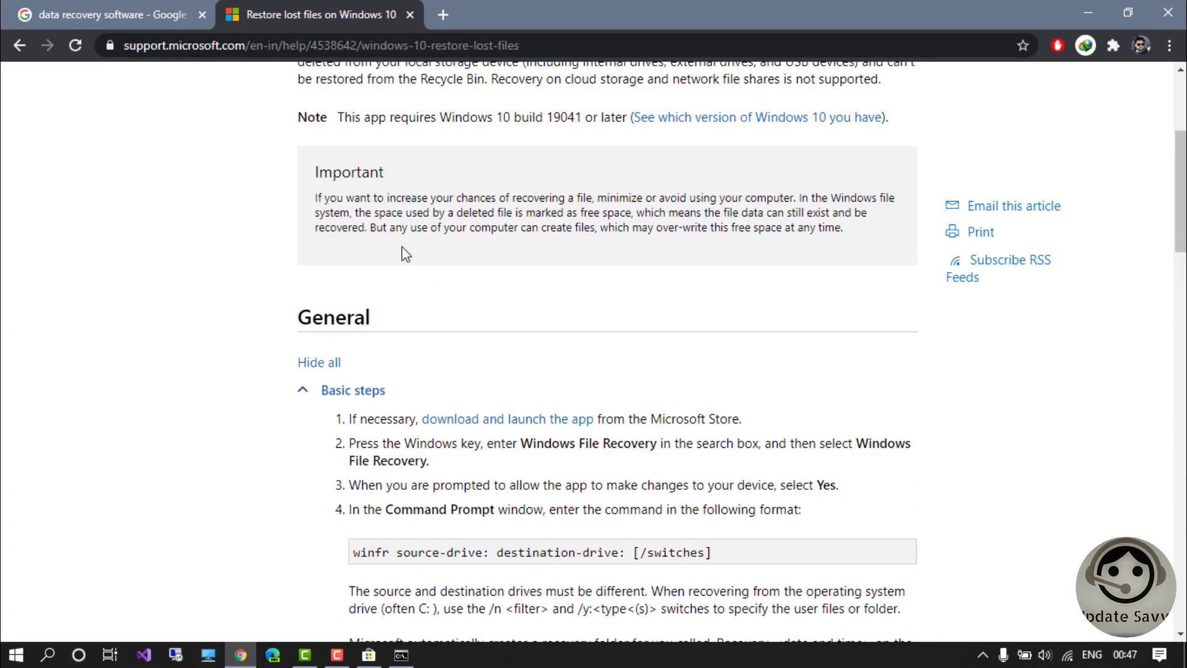
scroll(334, 316, down, 8)
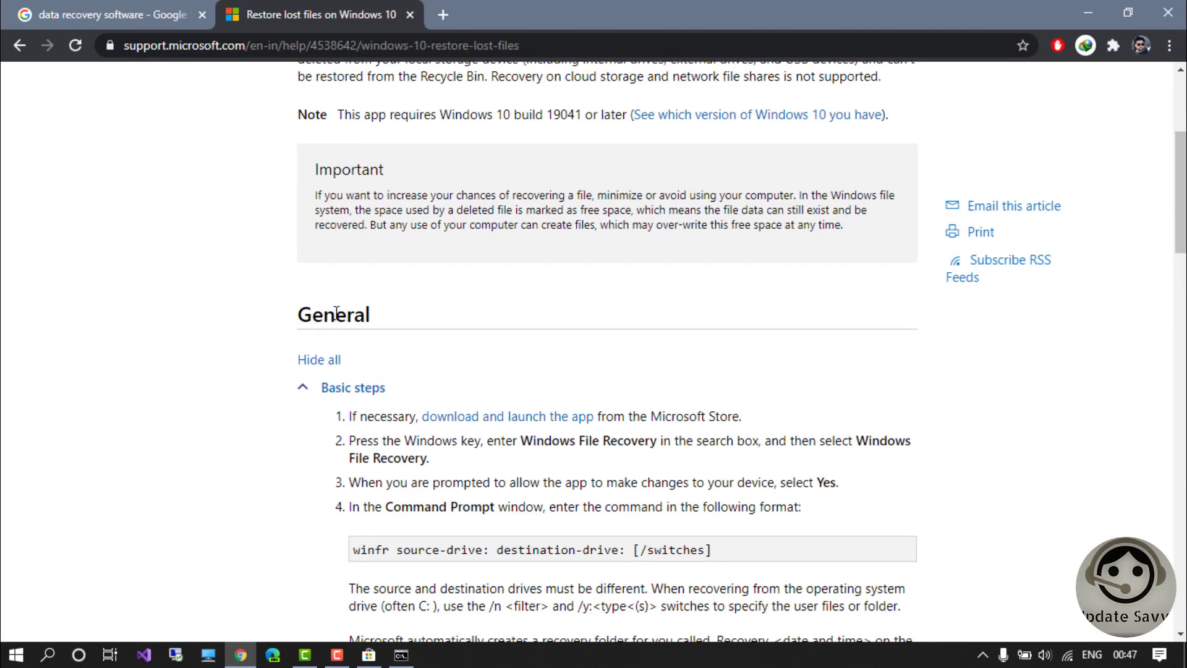
scroll(431, 435, up, 1)
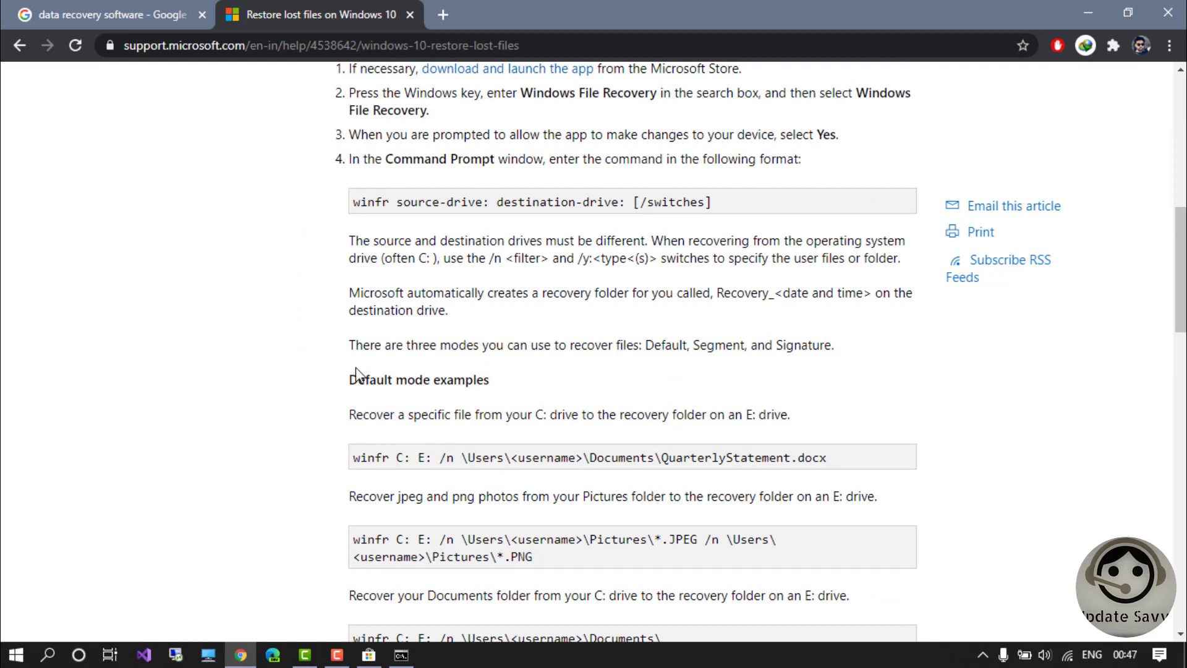
drag(348, 375, 493, 384)
scroll(493, 387, down, 2)
scroll(493, 387, down, 2)
drag(349, 451, 520, 454)
scroll(521, 455, down, 5)
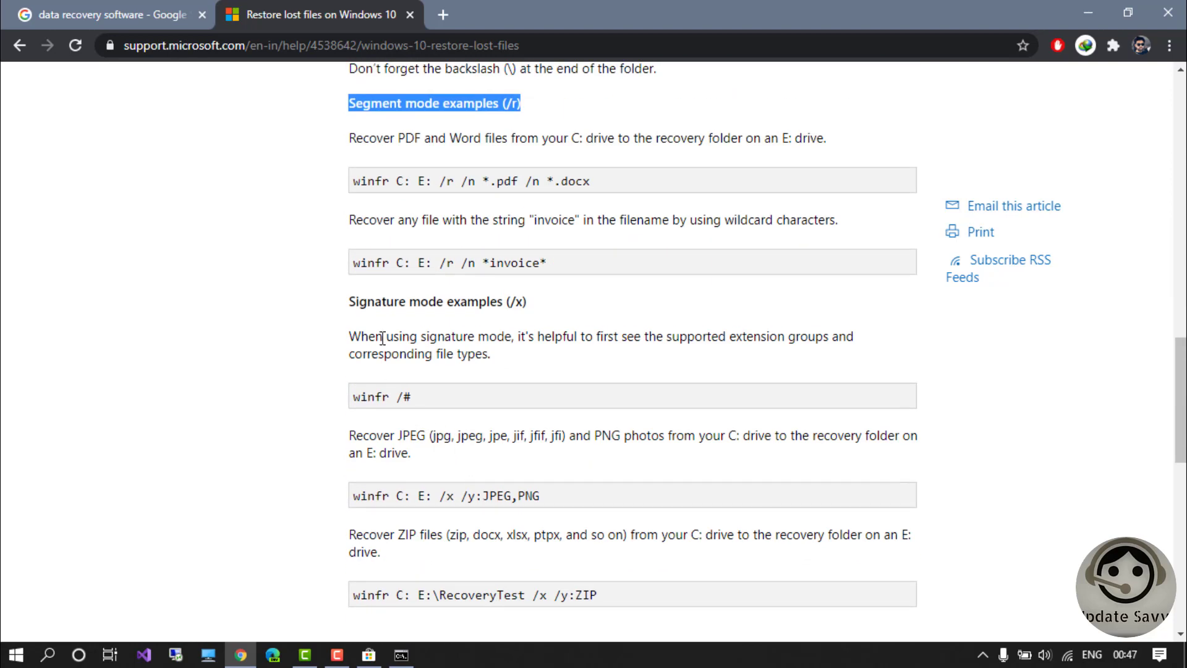
drag(350, 302, 524, 304)
scroll(523, 304, up, 7)
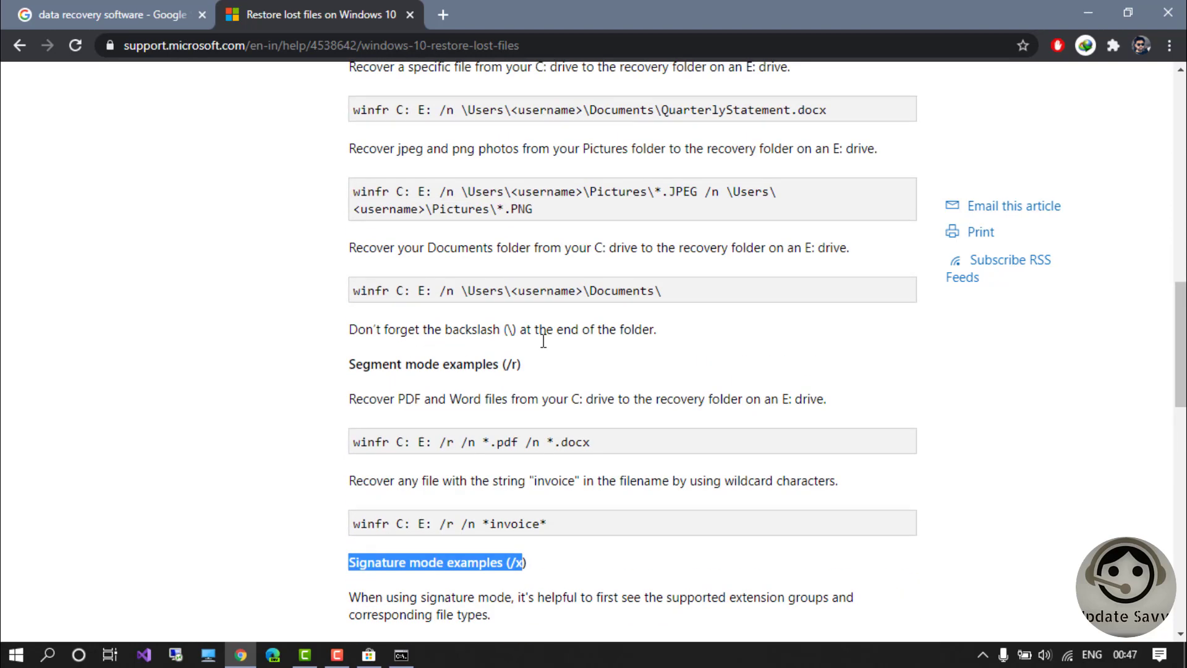
drag(350, 205, 465, 207)
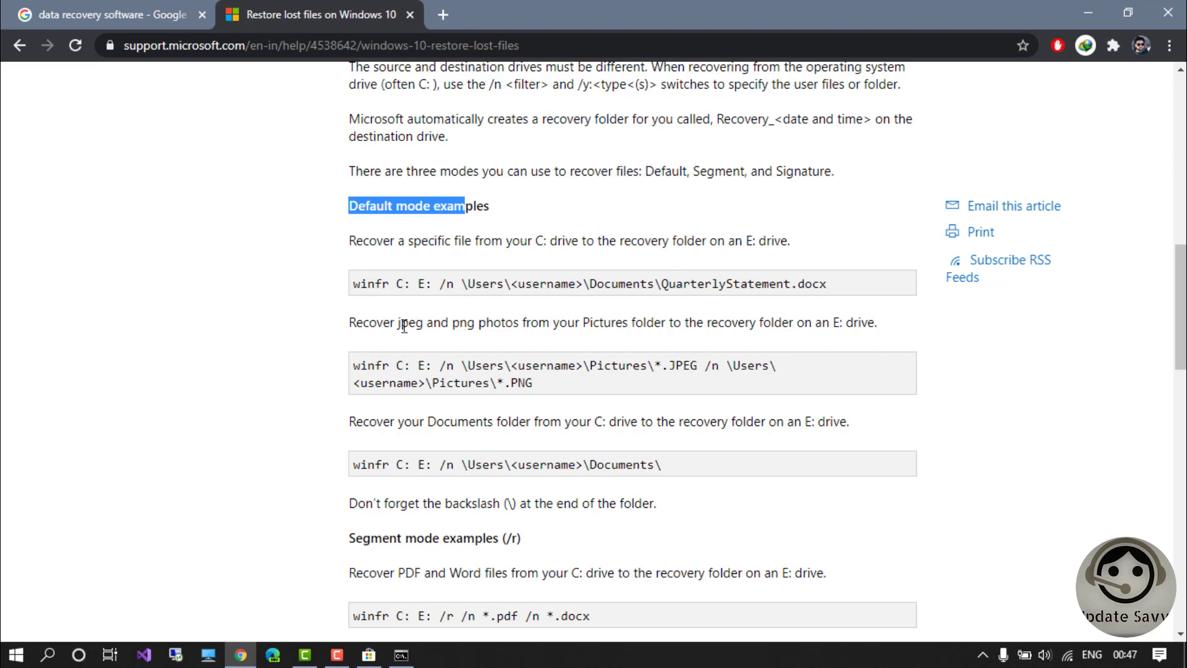
drag(425, 323, 637, 325)
scroll(530, 340, down, 1)
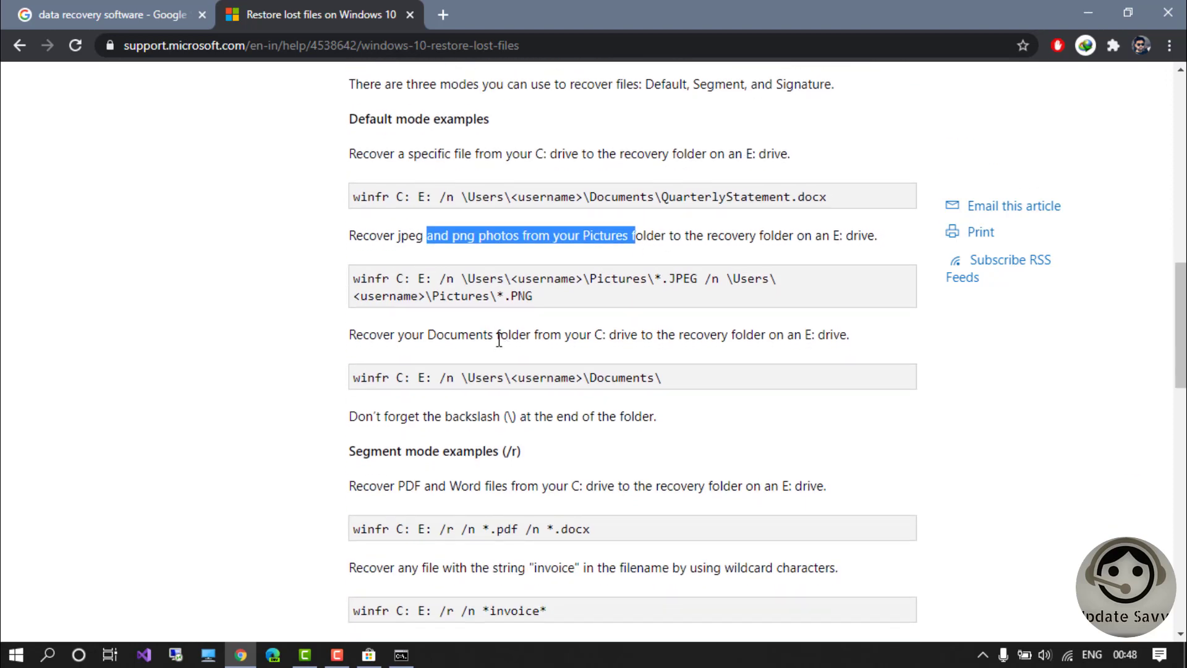
drag(375, 485, 657, 492)
scroll(658, 491, down, 4)
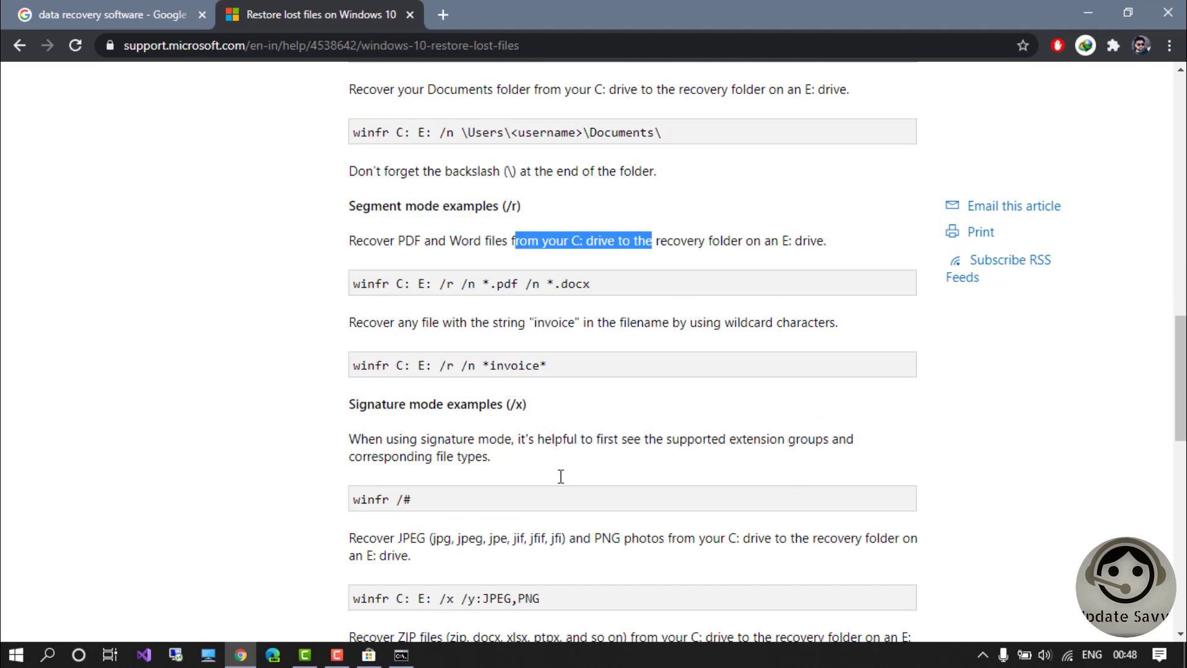
click(394, 422)
drag(349, 423, 688, 426)
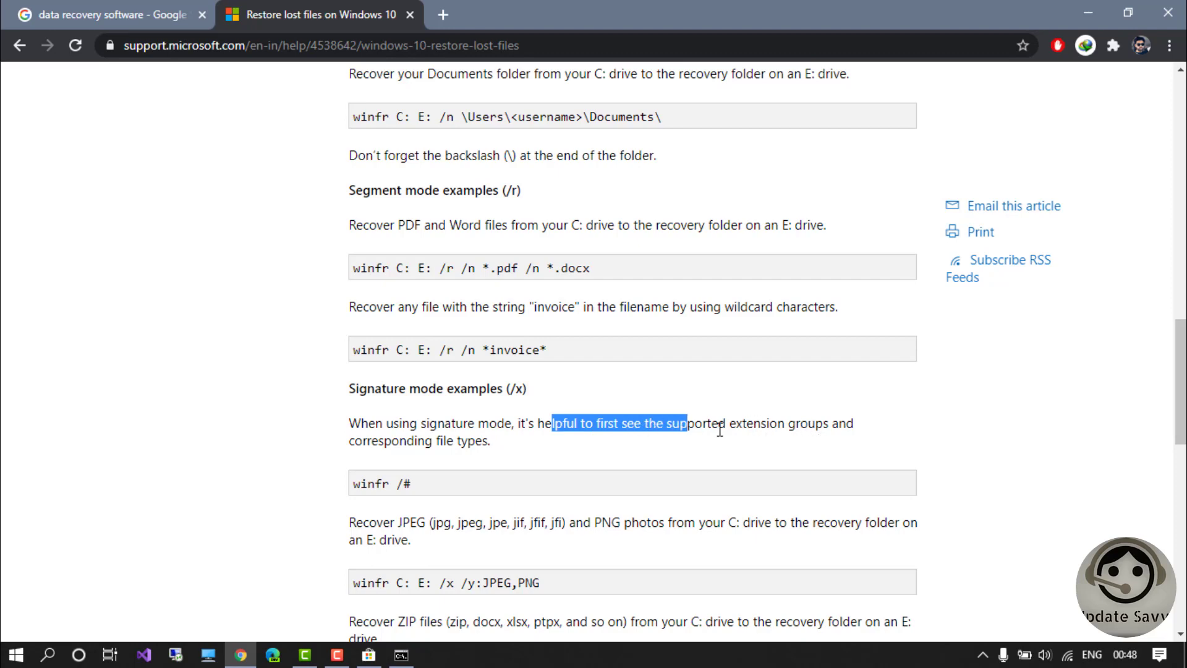
scroll(401, 420, up, 4)
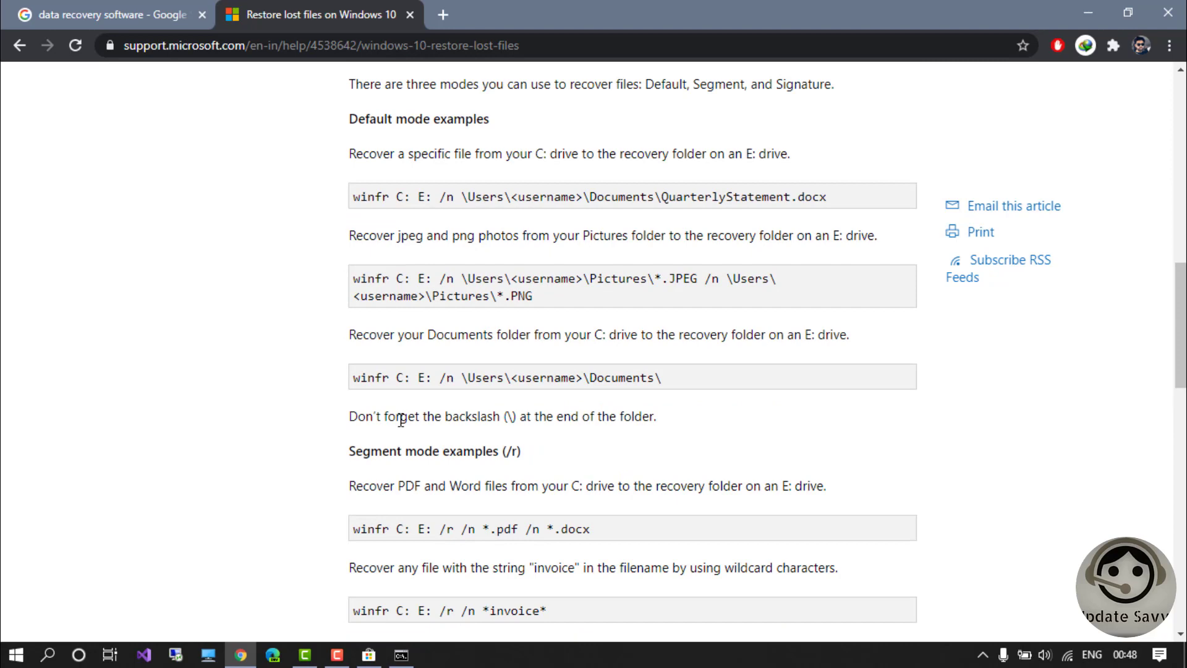
scroll(401, 420, up, 2)
- In the console's winfr help text, highlight the Display advanced features row
key(alt+Tab)
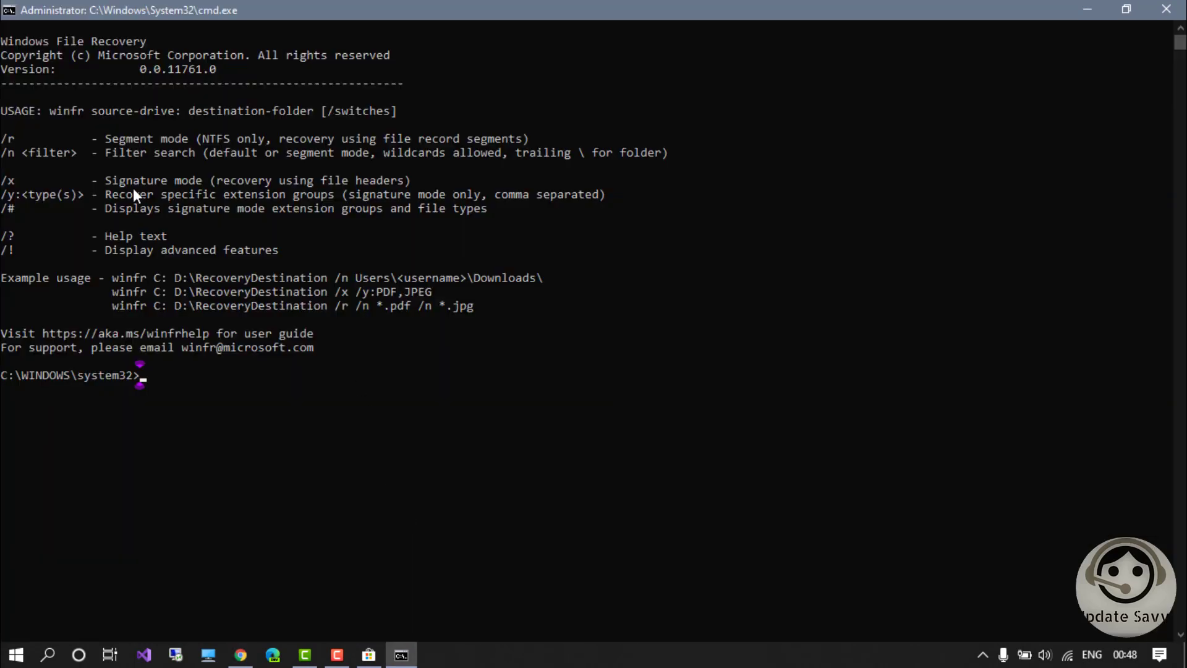
double_click(121, 137)
click(204, 151)
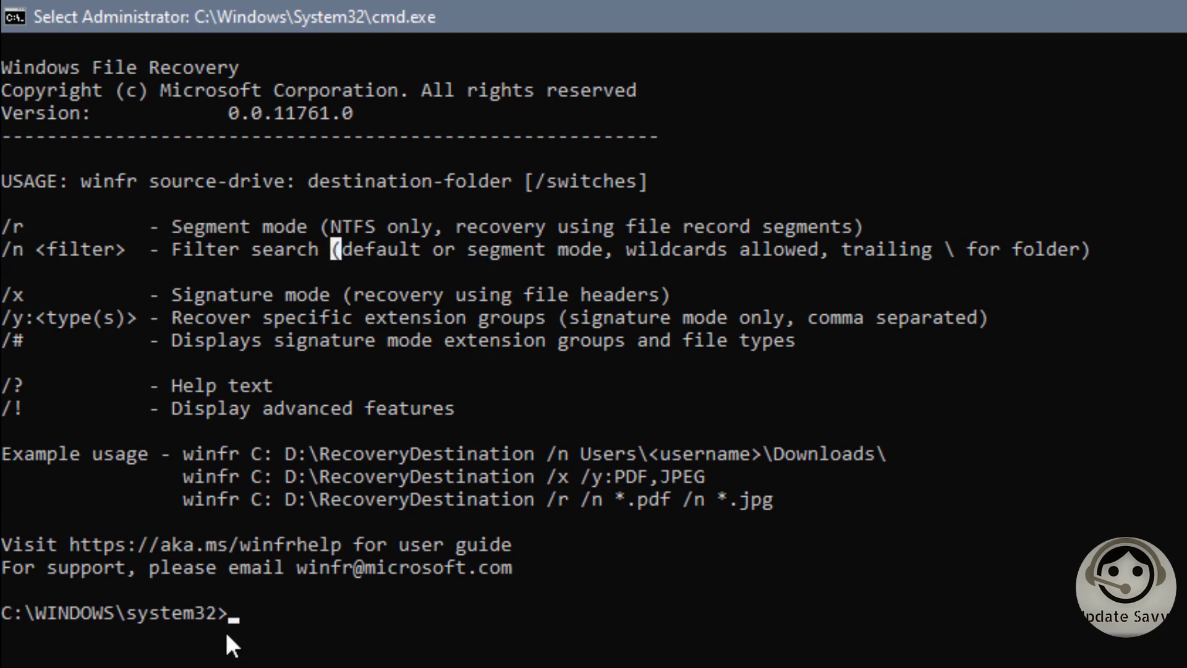
click(241, 620)
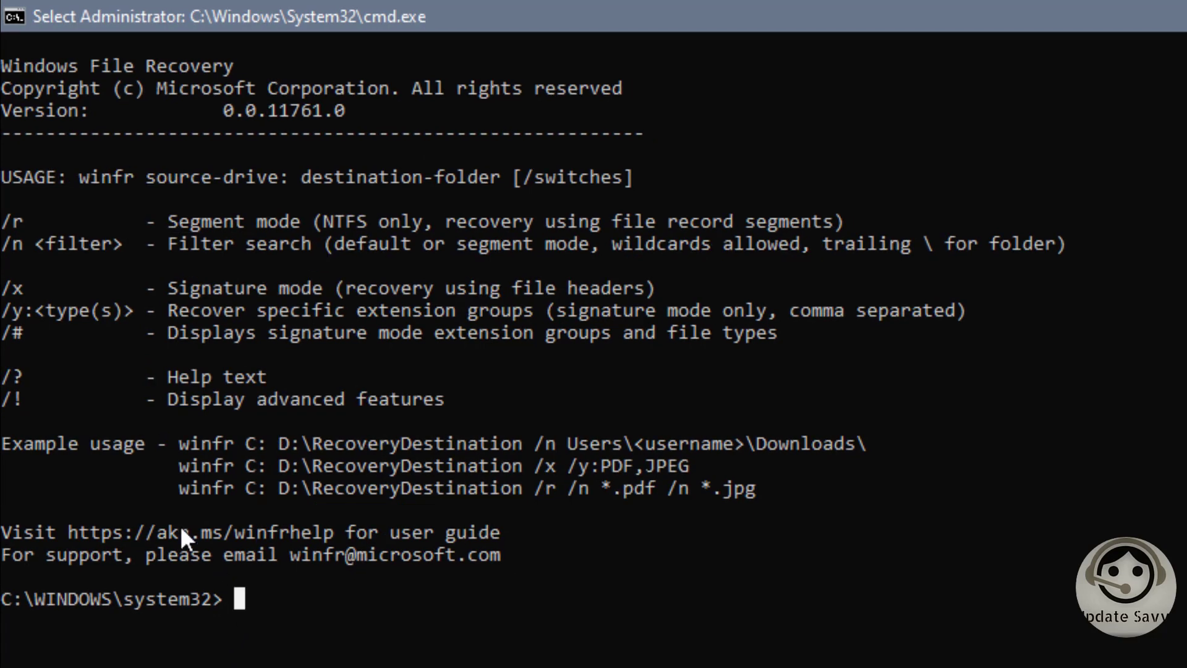
drag(5, 400, 131, 406)
- Run winfr /! and review the overwrite option and the usage line's switches
key(Escape)
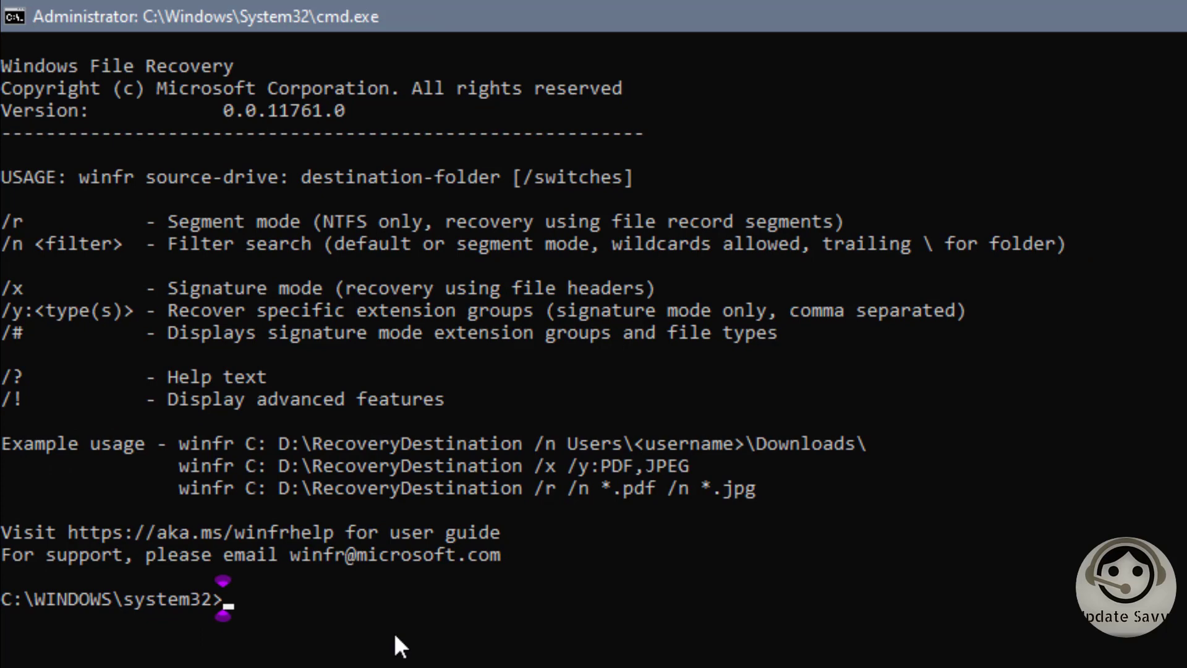
text(winfr /)
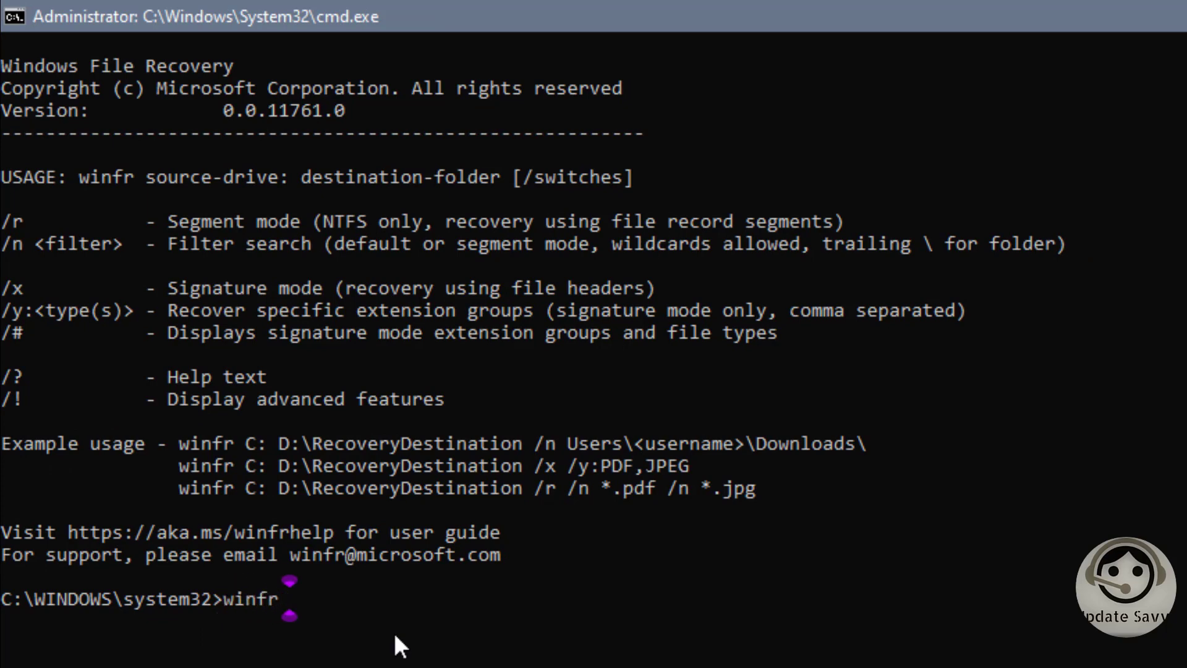
text(!)
key(Return)
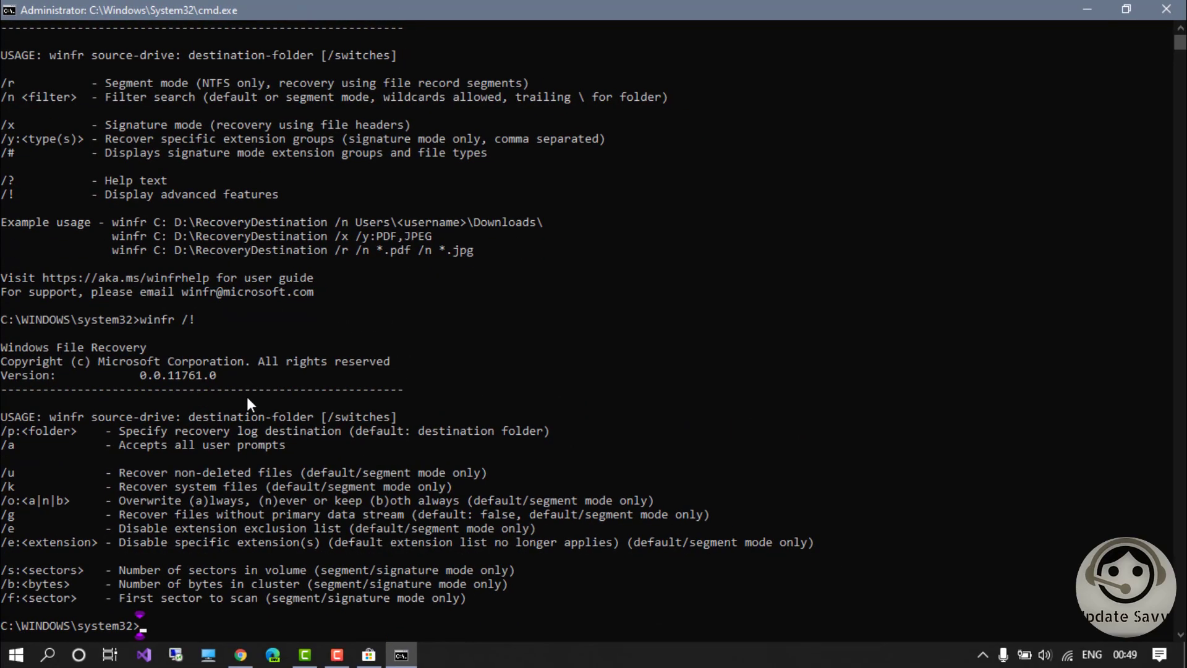
scroll(188, 249, down, 1)
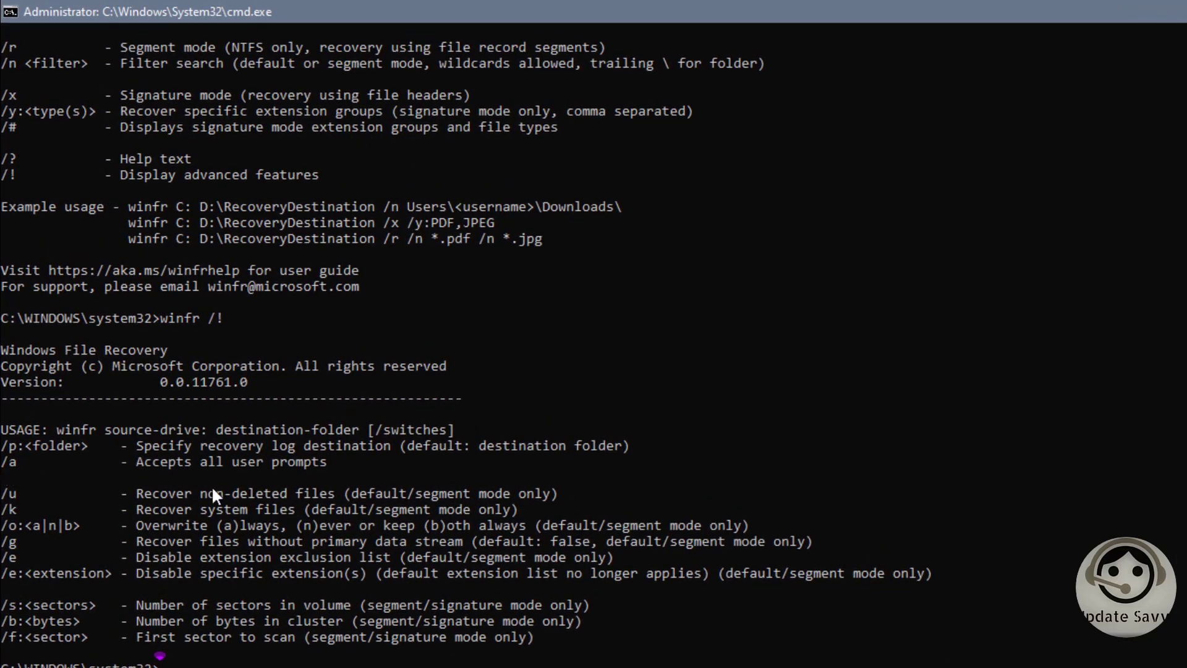
drag(135, 525, 242, 525)
drag(345, 429, 406, 429)
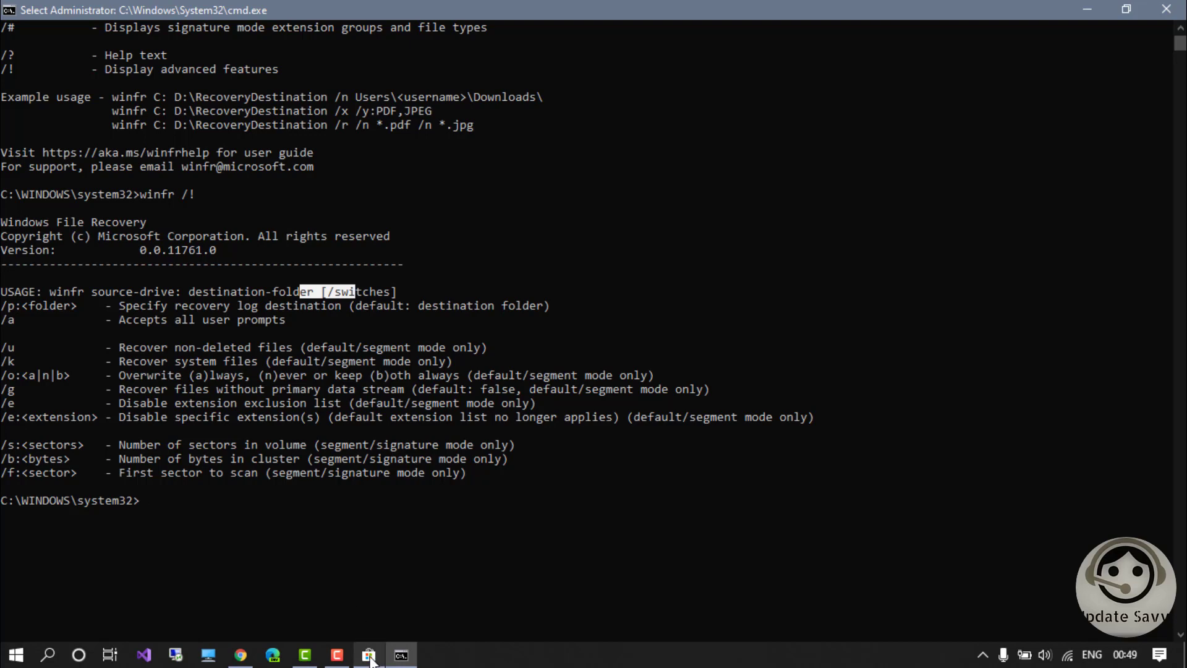
- Back in the support article, select the example command for recovering Documents
click(241, 655)
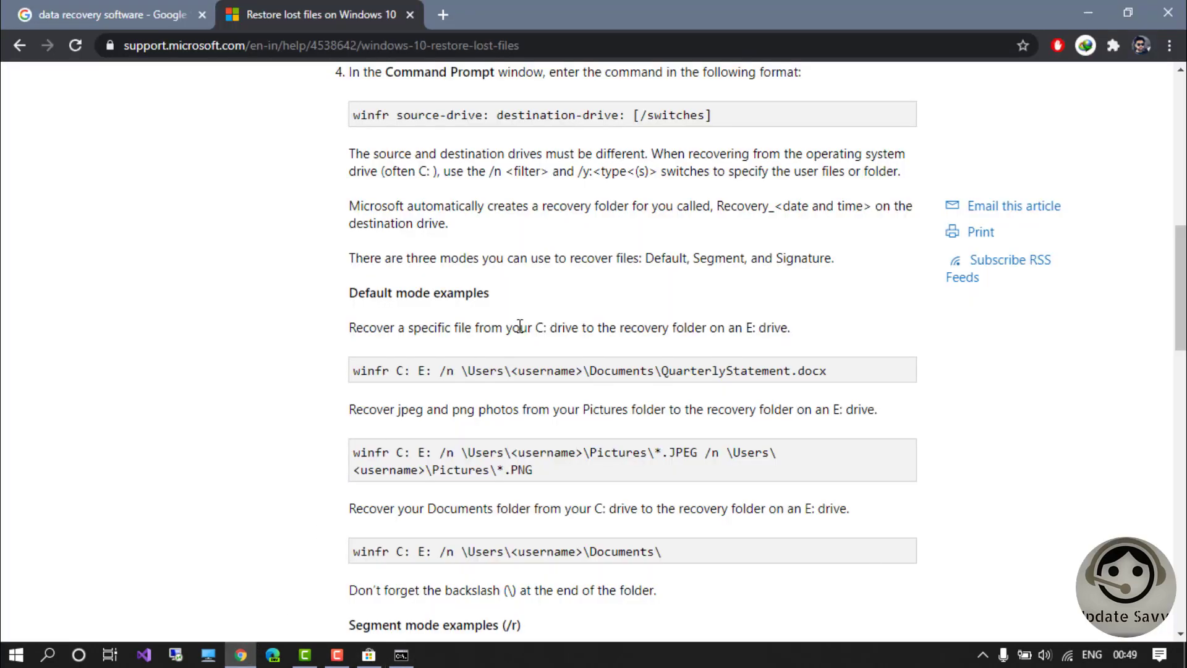
scroll(517, 370, down, 3)
drag(352, 381, 676, 381)
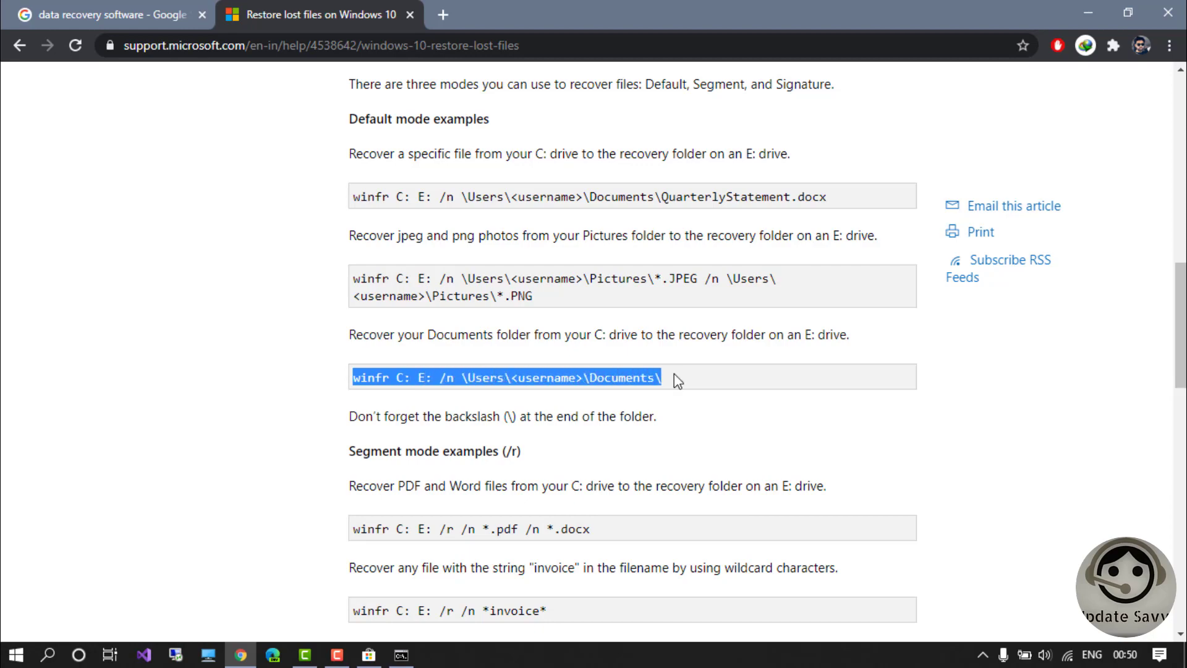
- Paste the example into Command Prompt, substitute your user name, and run winfr C: E: /n Documents
key(ctrl+c)
key(alt+Tab)
key(ctrl+v)
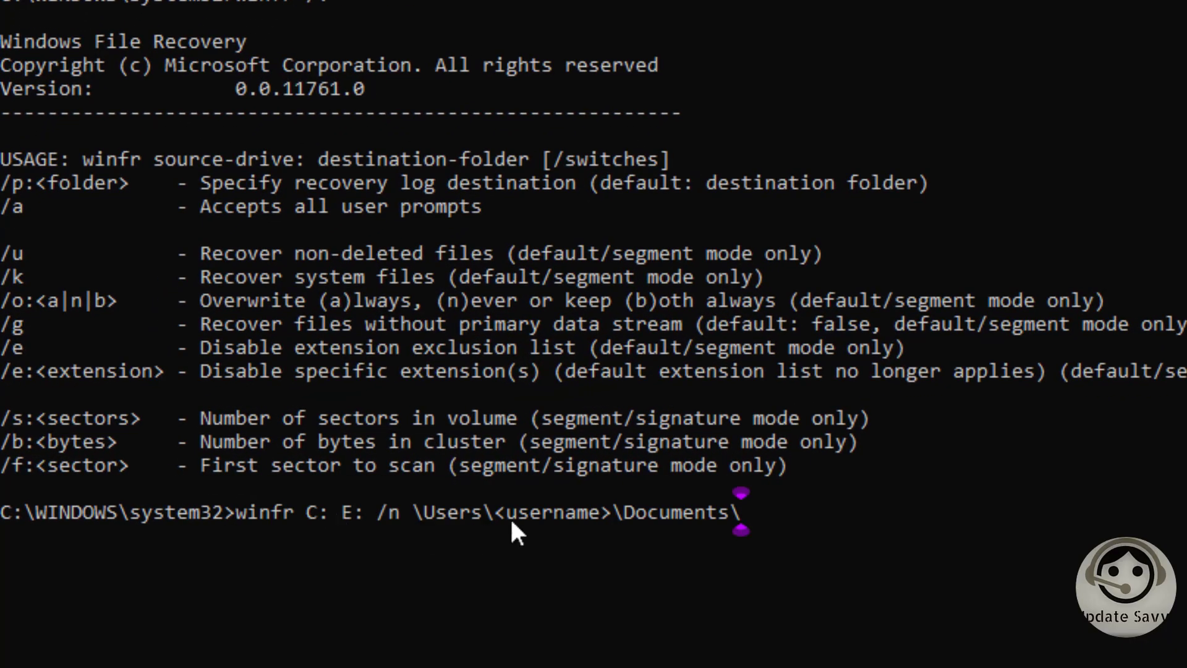
key(Left)
key(Left)
key(Left)
key(Left)
key(Left)
key(Left)
key(Left)
key(Left)
key(Left)
key(Left)
key(Left)
key(Left)
key(Left)
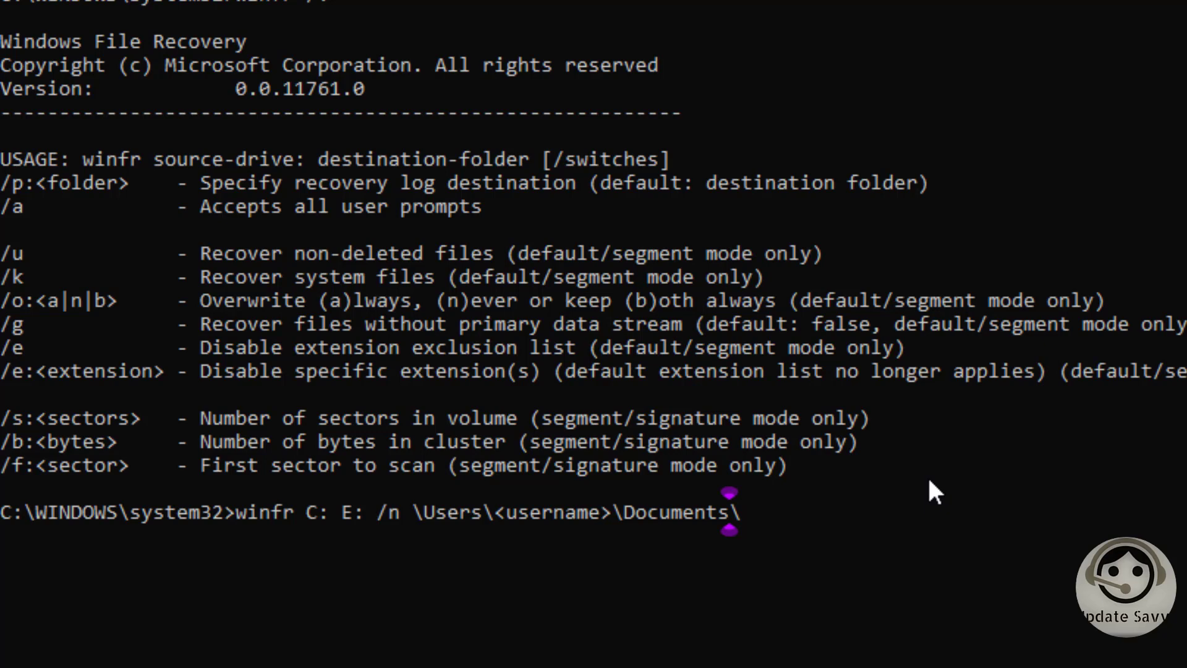
key(Left)
key(Left)
key(Left)
key(Left)
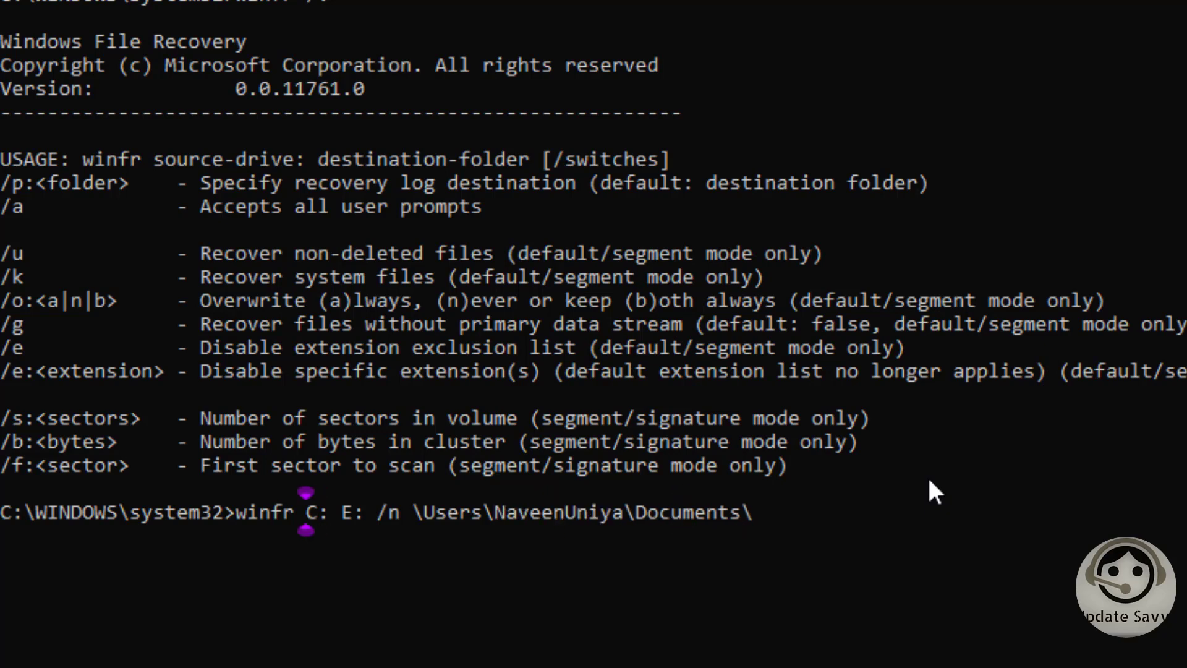
key(Right)
key(Right)
key(Right)
key(shift+Right)
key(shift+Right)
key(Return)
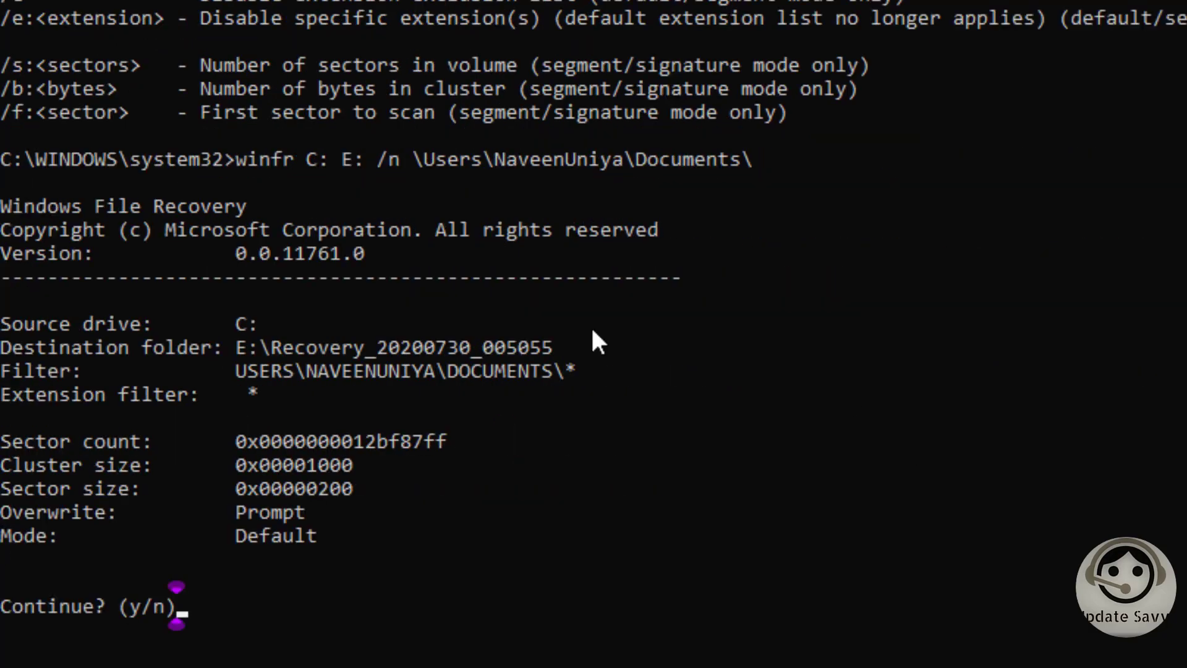
key(y)
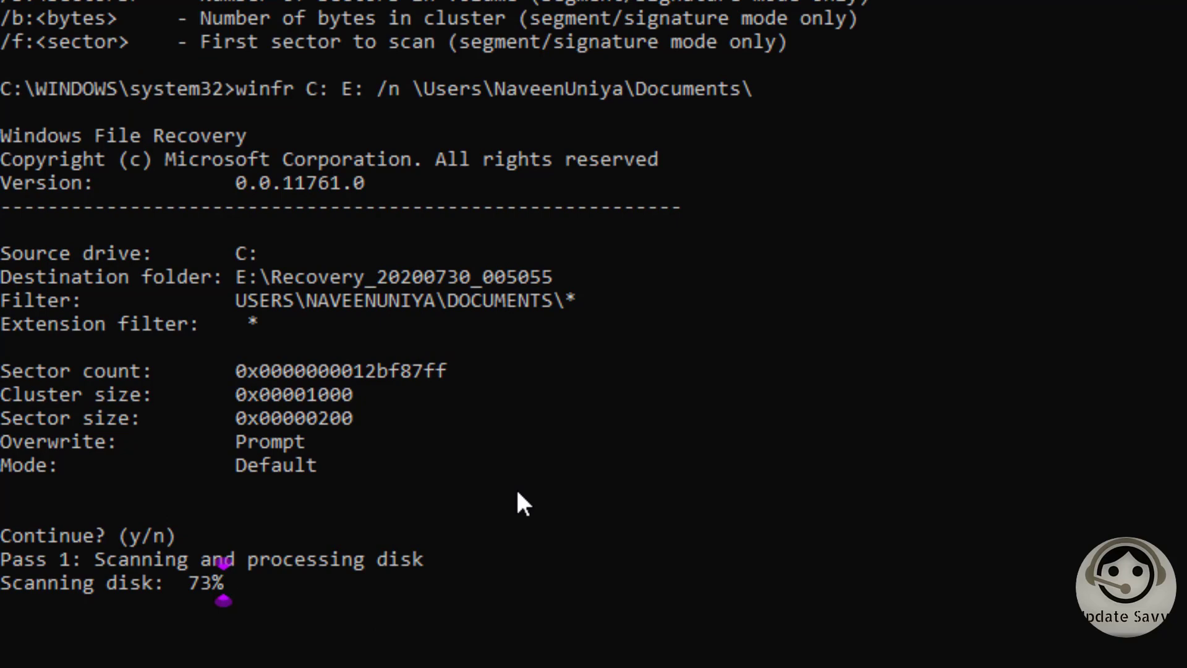
scroll(275, 194, down, 1)
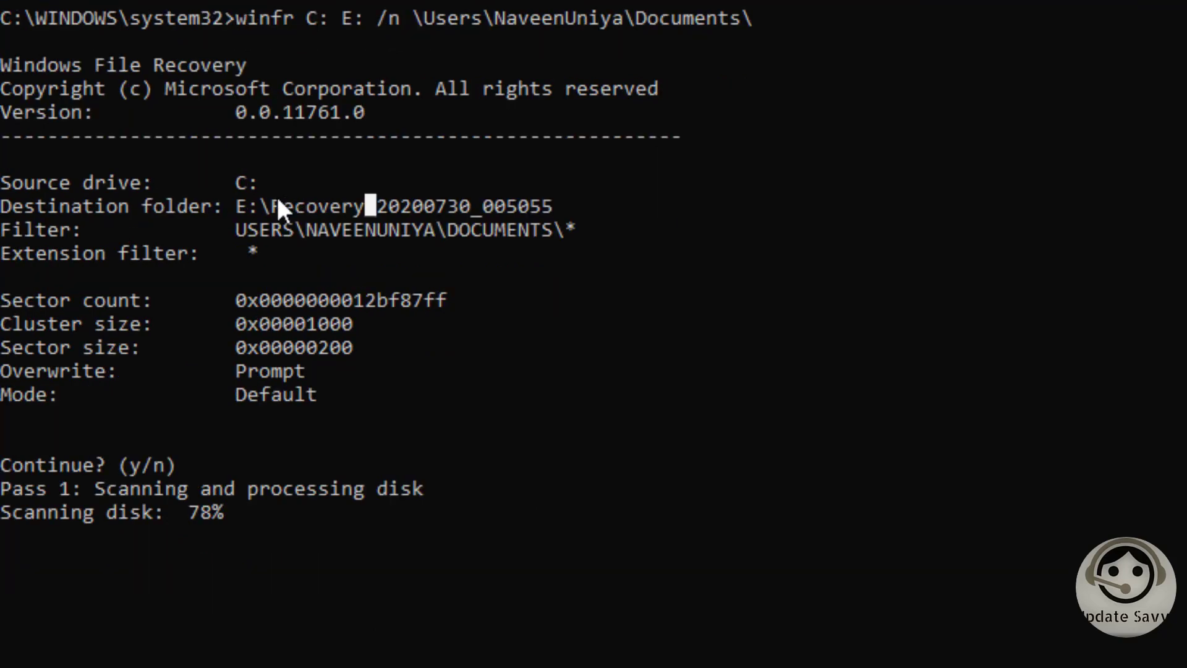
drag(275, 201, 449, 216)
drag(526, 211, 550, 212)
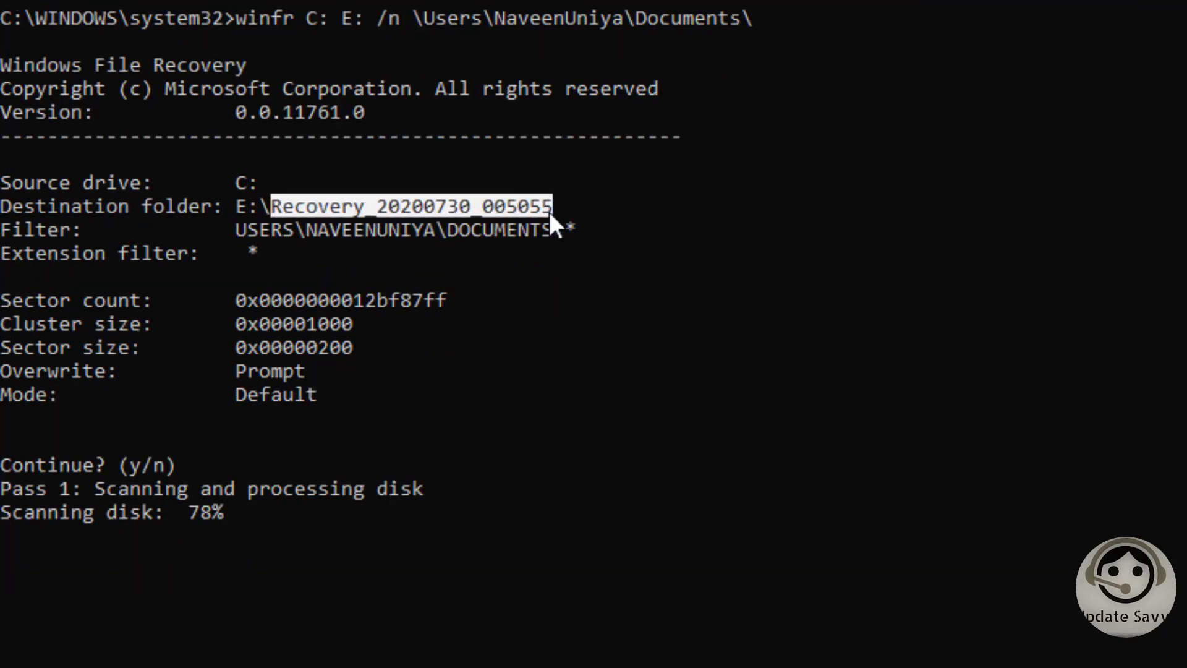
click(295, 188)
click(650, 229)
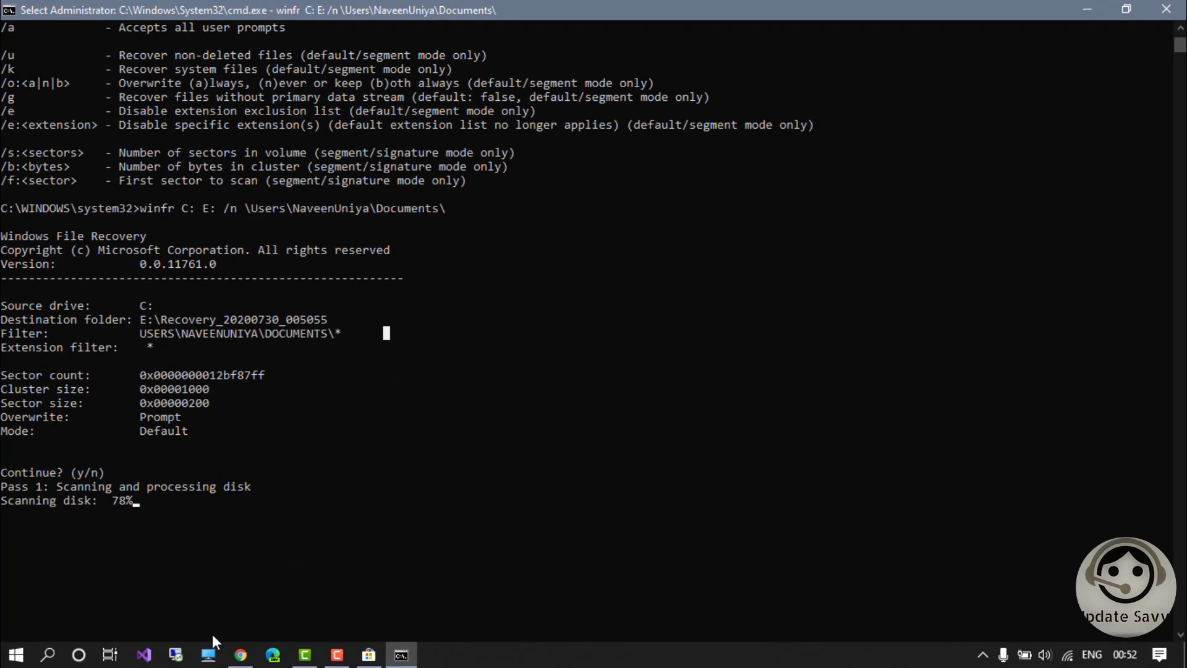
- Confirm in File Explorer that Recovery_20200730_005055 exists on Study (E:), then return to the console
click(210, 655)
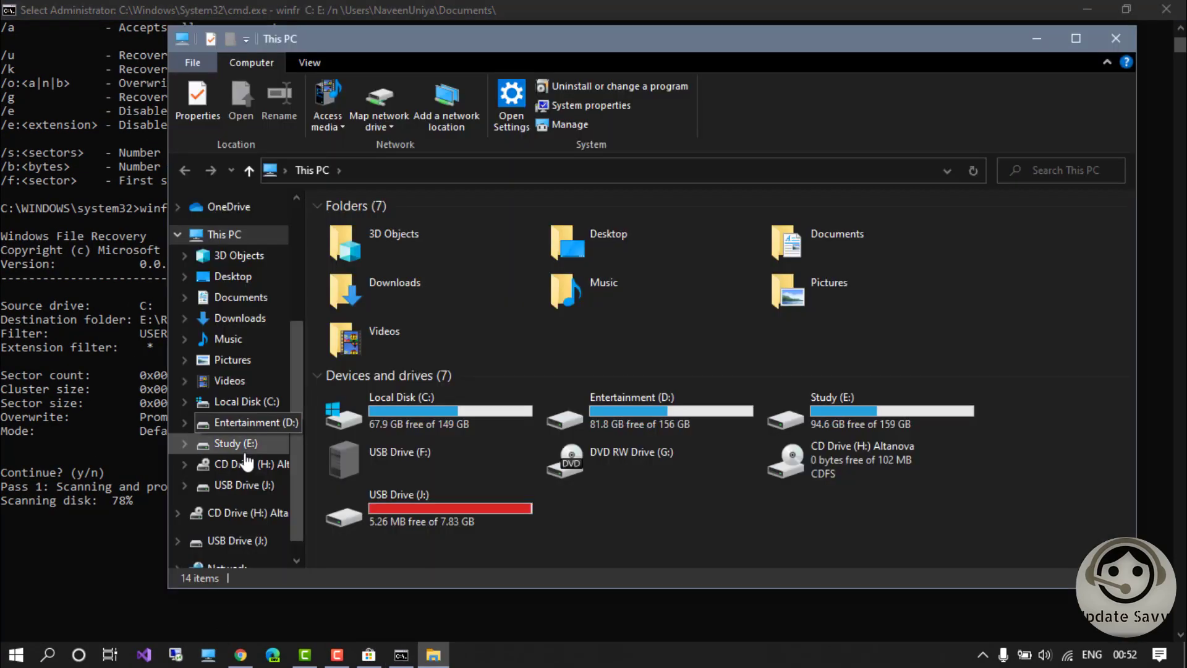
click(236, 444)
click(829, 217)
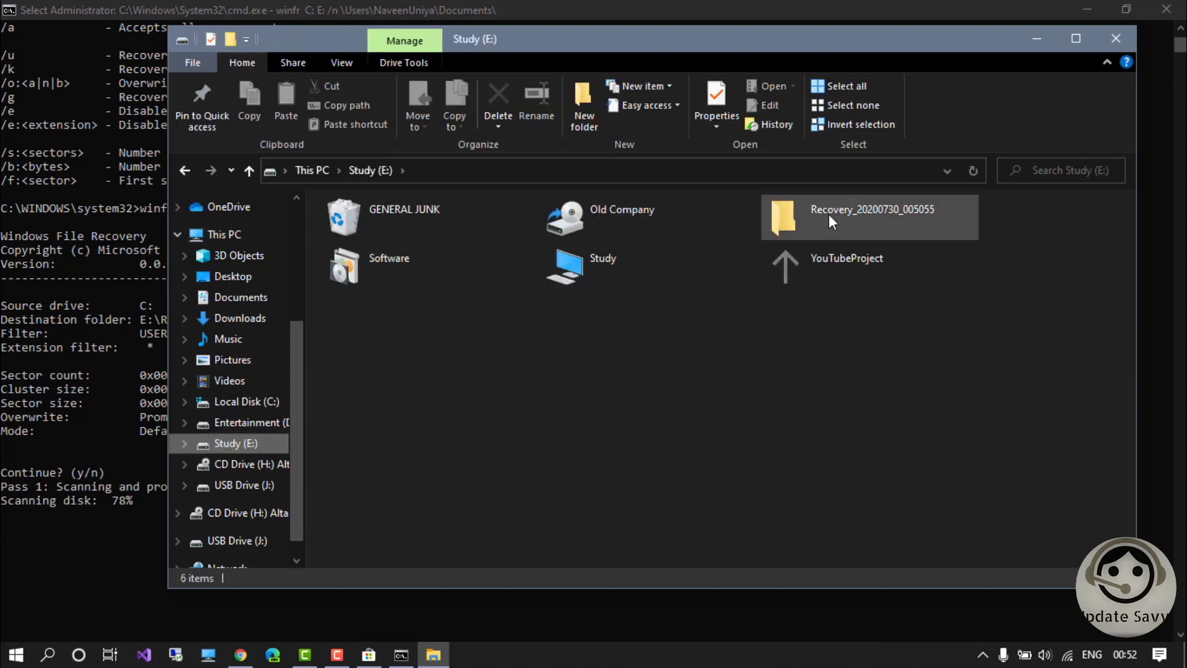
click(132, 541)
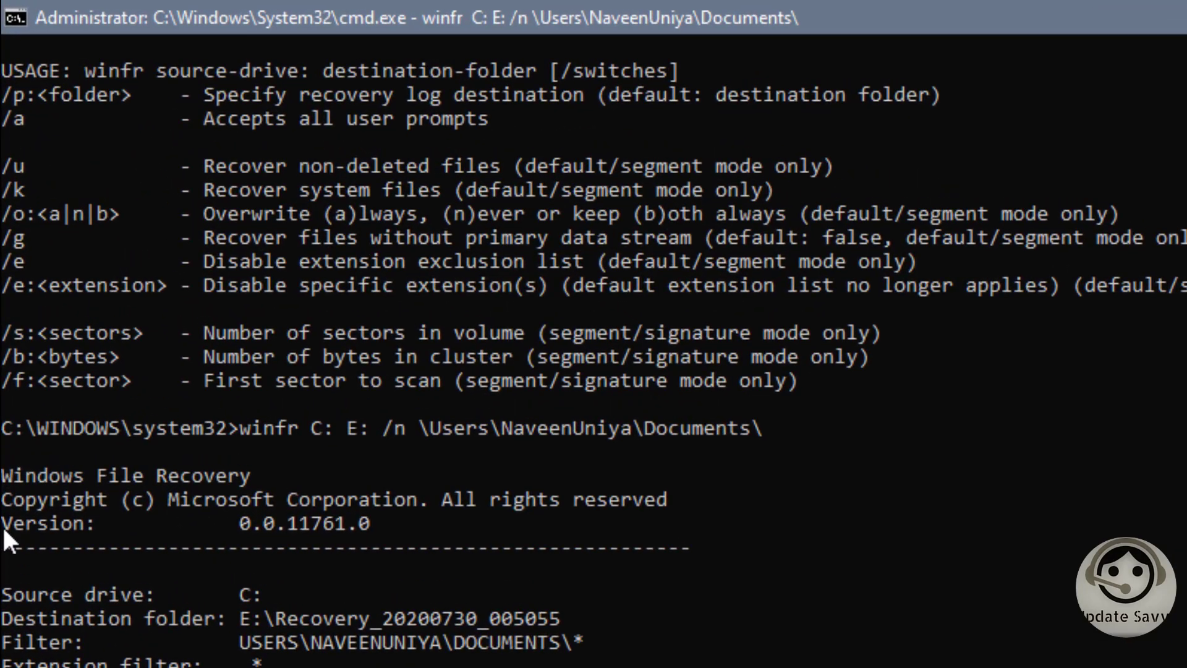
- Leave the console selection so the paused winfr scan resumes and reaches 100%
click(4, 530)
drag(79, 523, 218, 522)
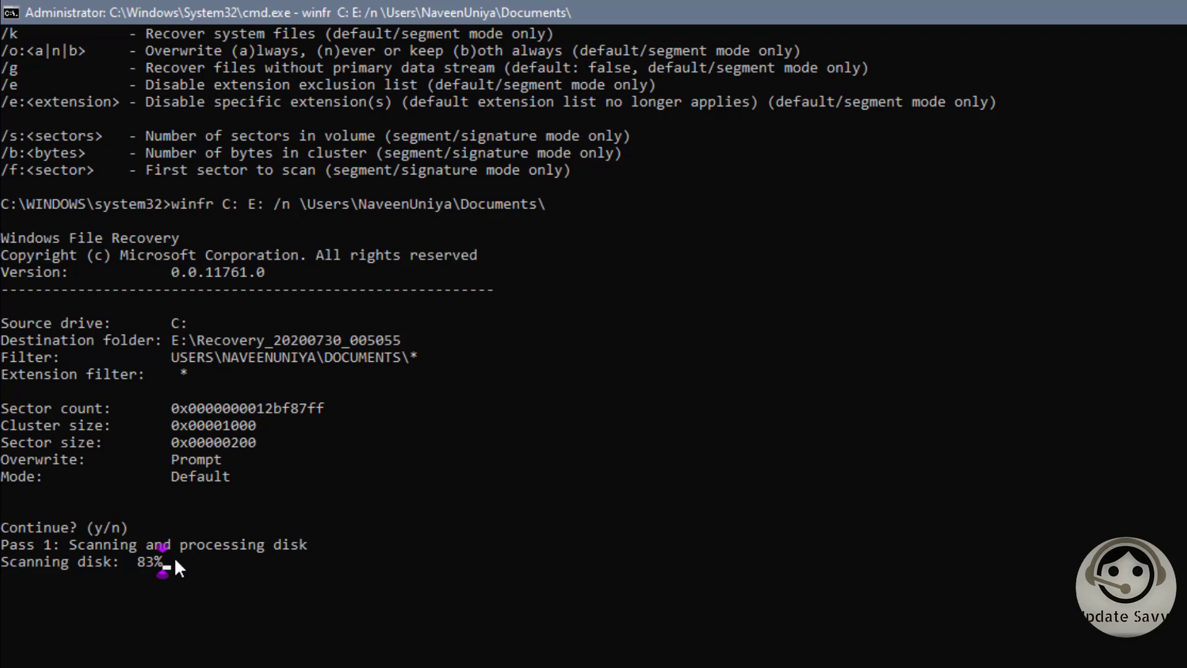
mouse_move(994, 656)
scroll(162, 618, up, 1)
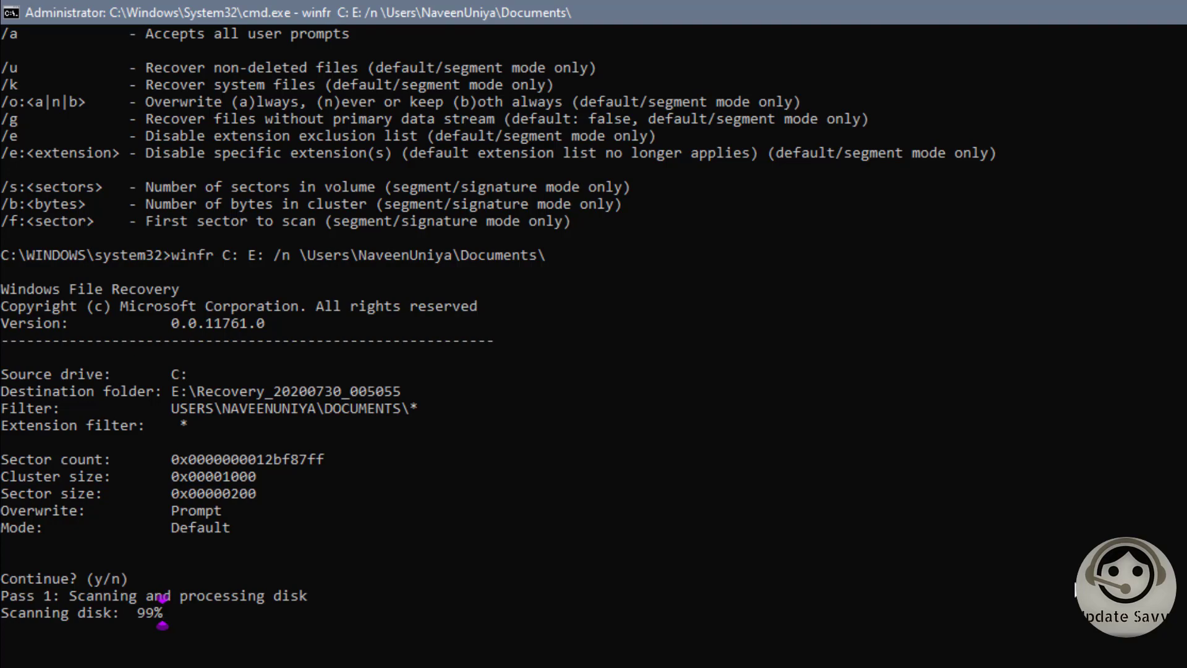
scroll(306, 551, up, 1)
scroll(303, 552, down, 4)
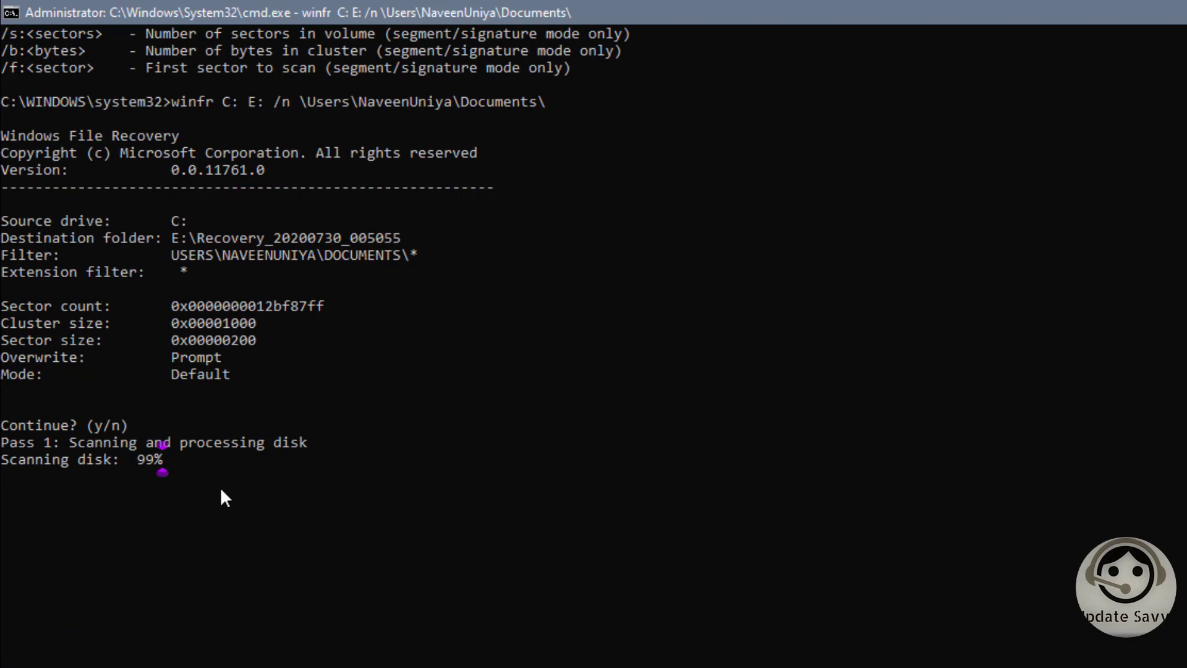
click(171, 462)
key(Escape)
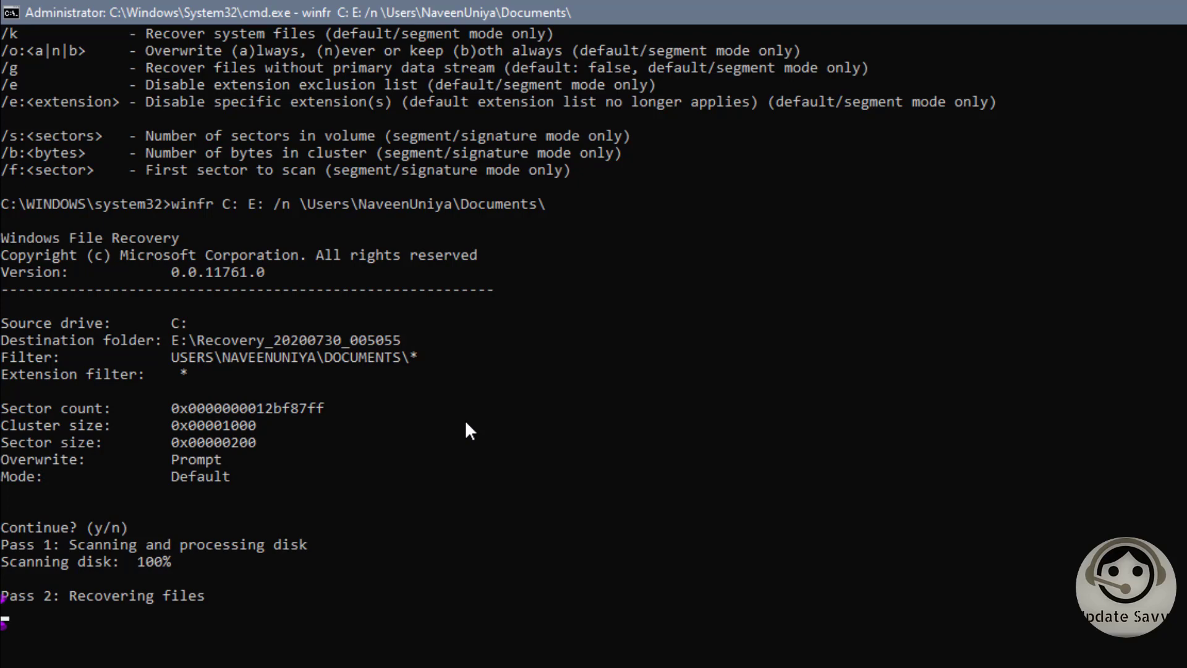
- Restore the console to a smaller window in front of the browser
drag(454, 13, 472, 165)
scroll(319, 385, up, 1)
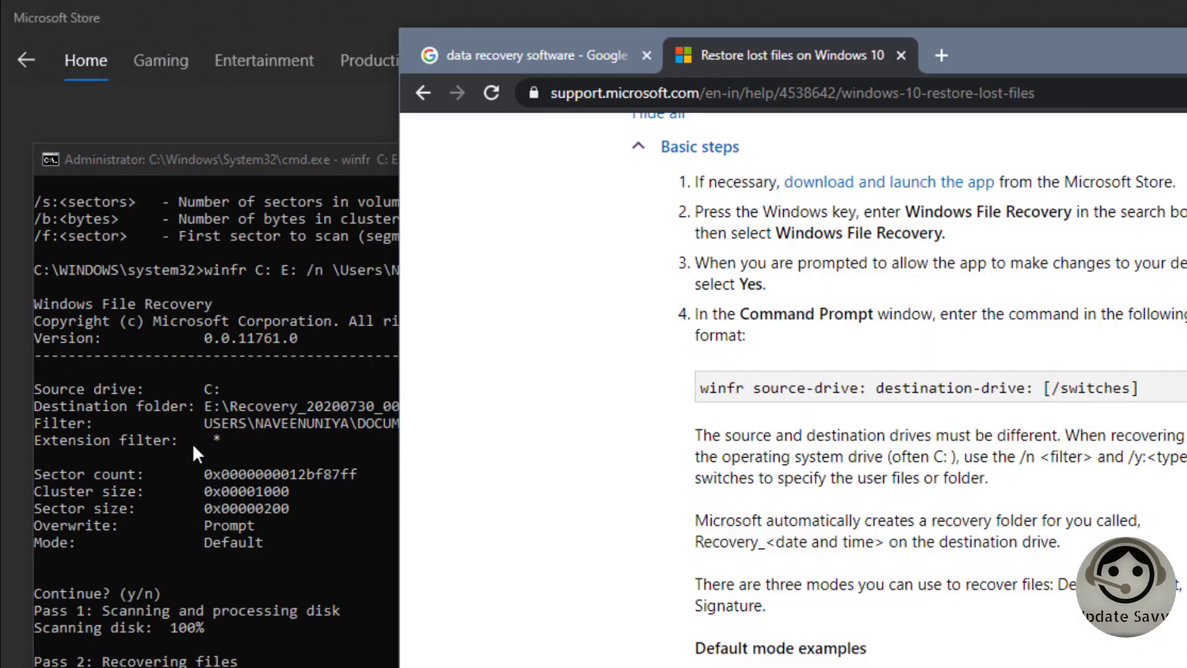
click(193, 446)
scroll(214, 355, up, 1)
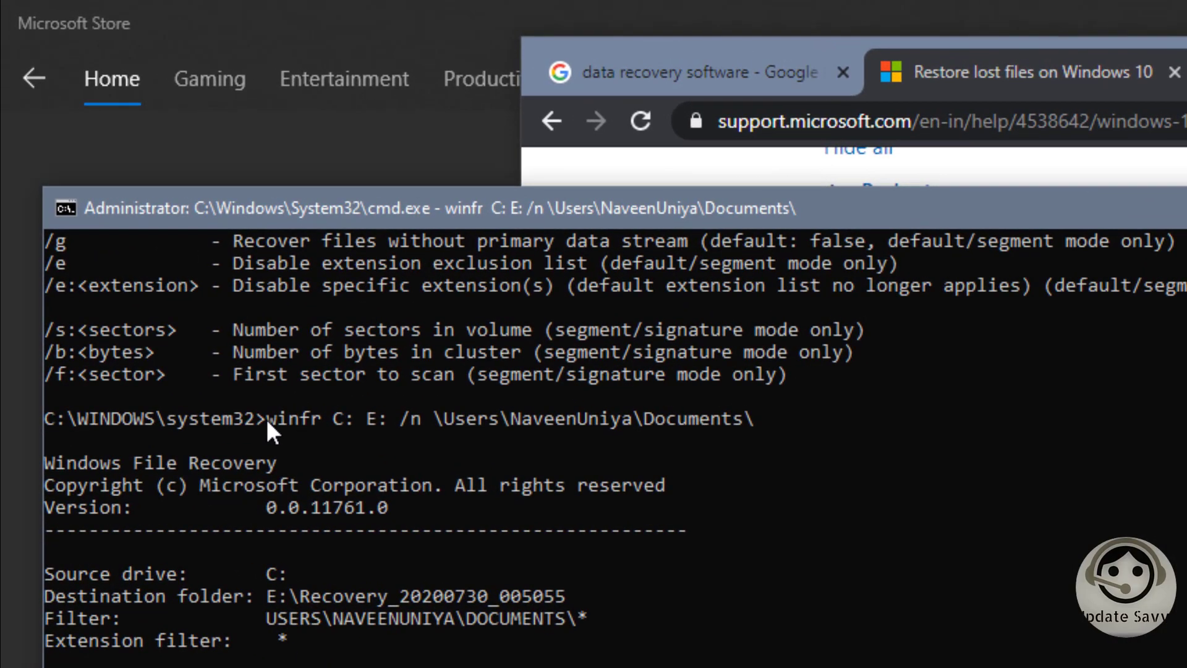
scroll(265, 418, down, 3)
scroll(269, 426, up, 2)
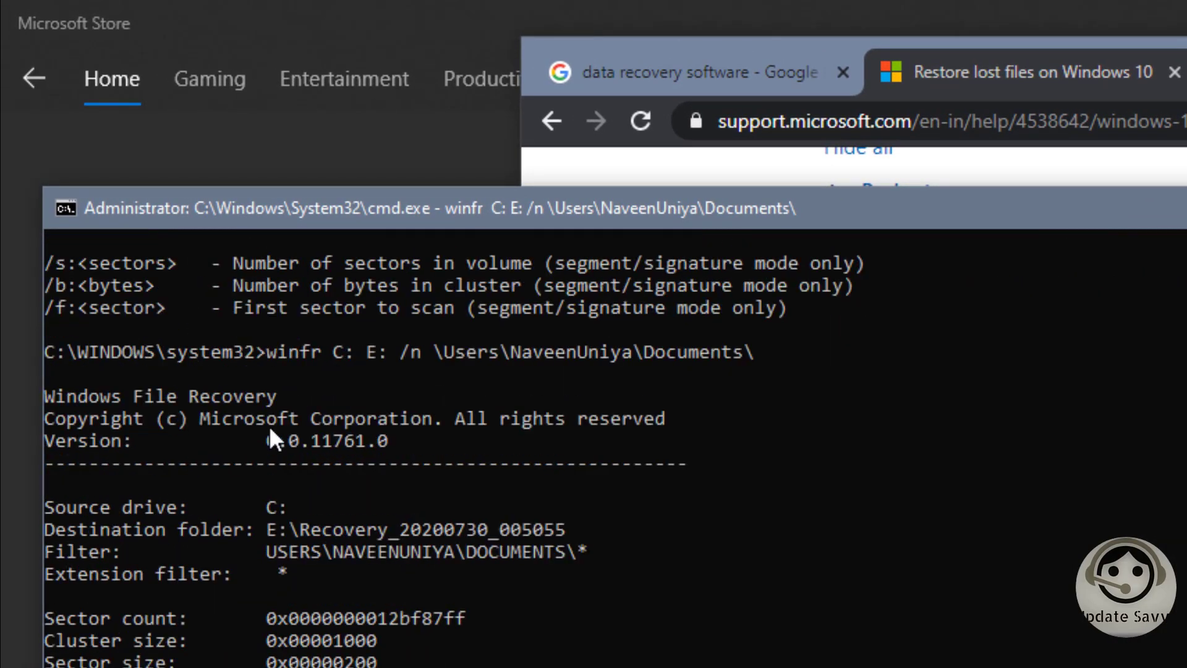
- Highlight the winfr command line and the winfr and source-drive parts of the command format
drag(264, 350, 773, 353)
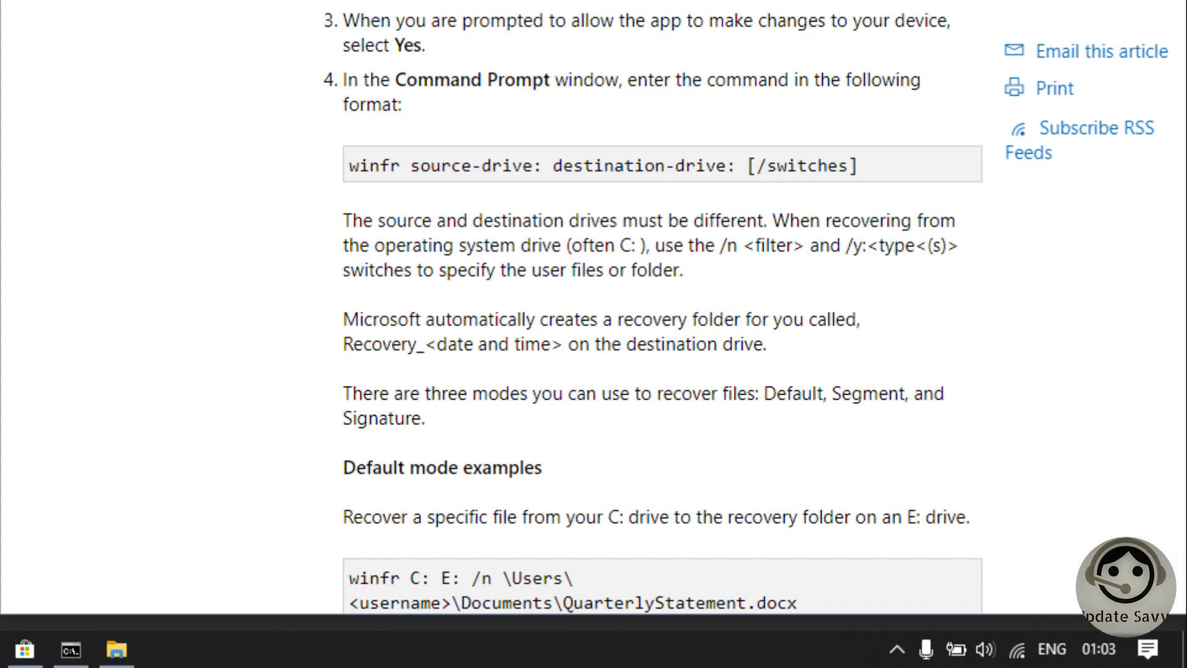
double_click(374, 166)
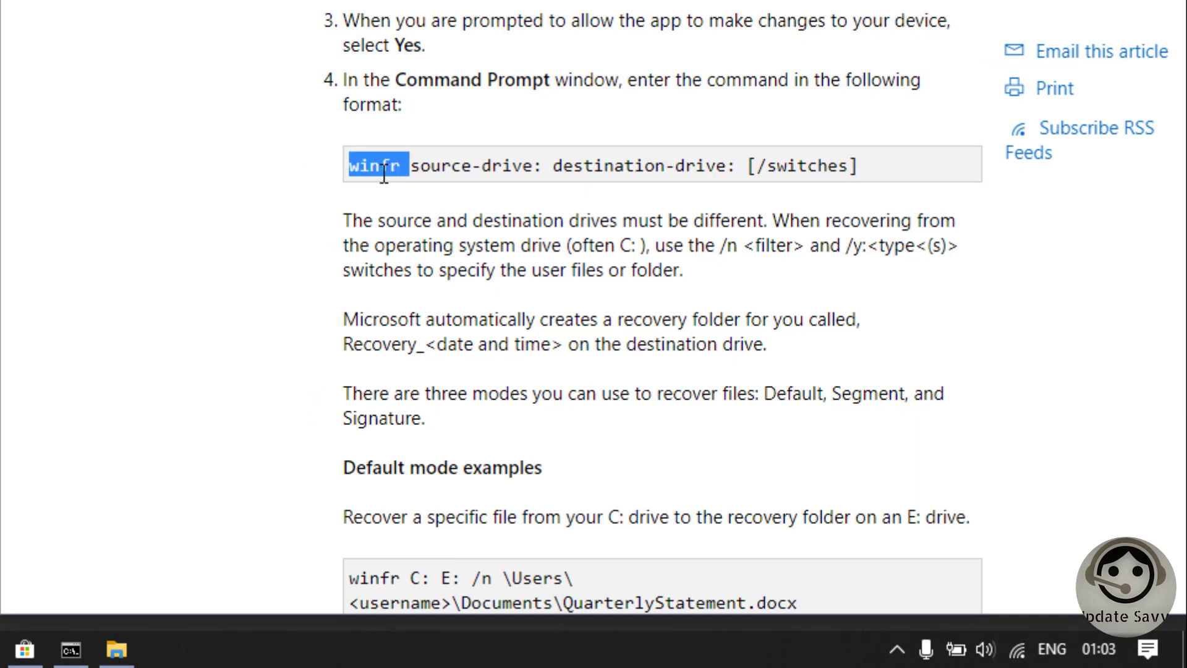
drag(421, 166, 533, 168)
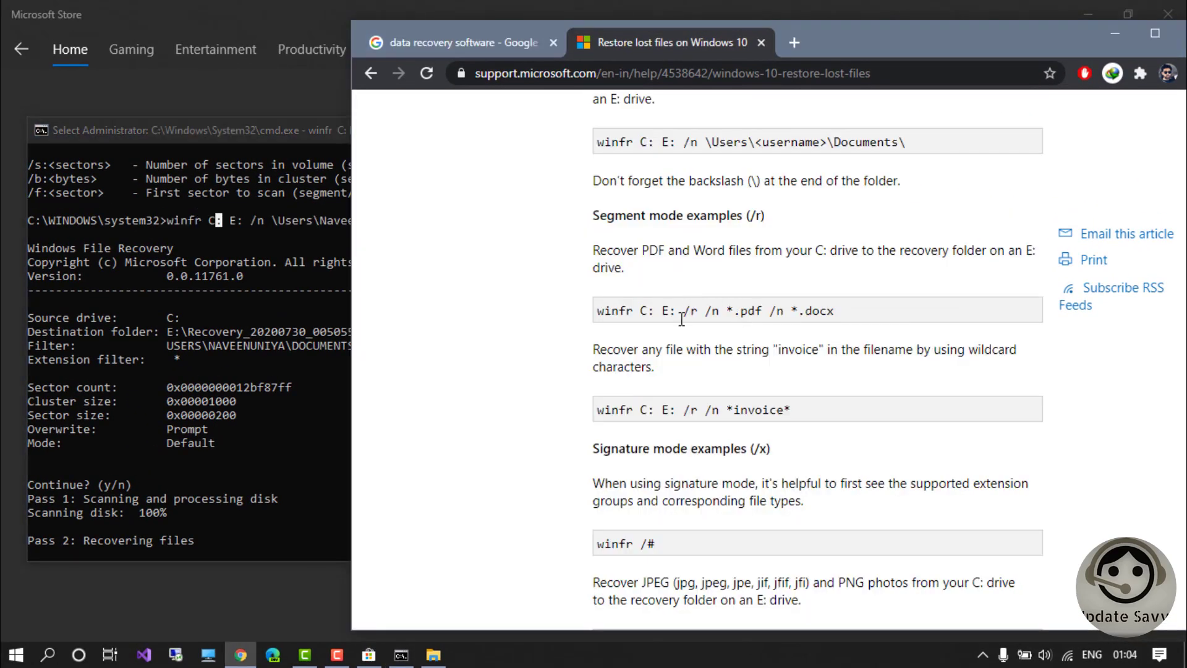
- Expand the About modes and file systems section, then bring the console back to the front
scroll(681, 319, down, 7)
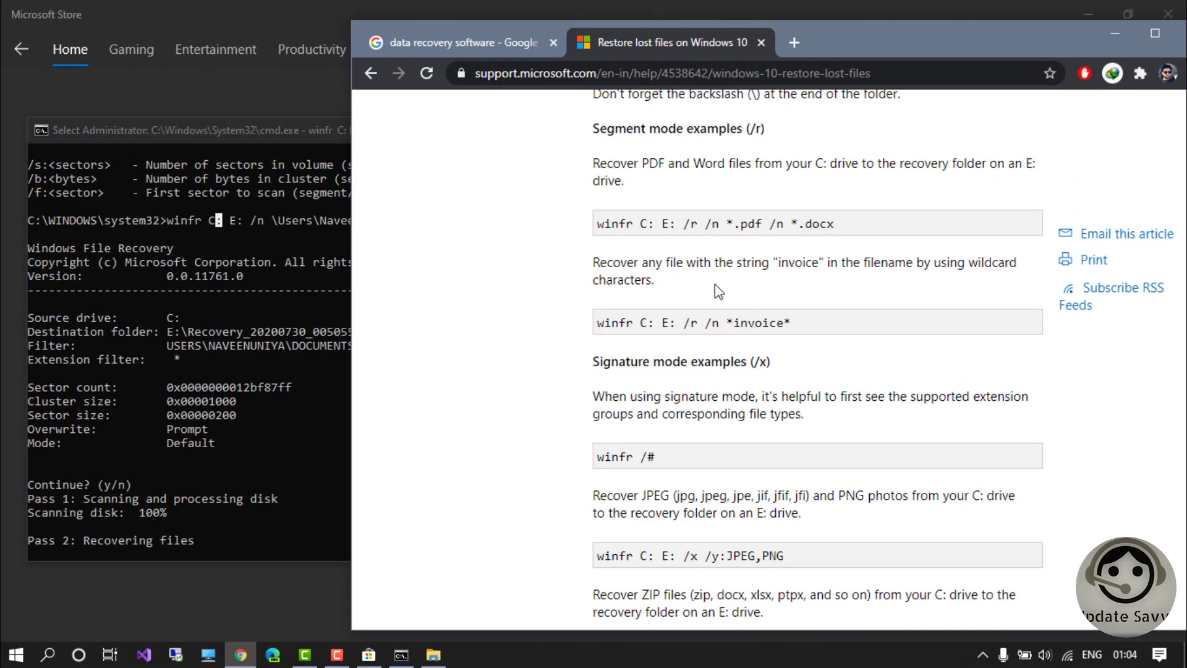
scroll(714, 306, down, 3)
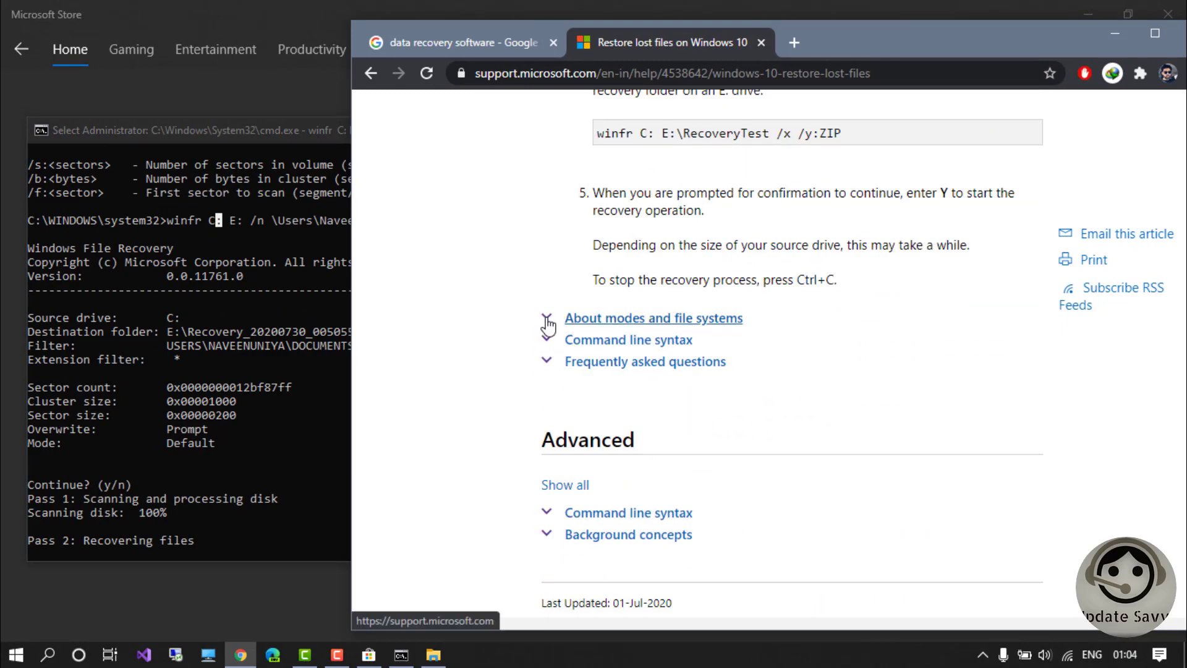
click(549, 323)
scroll(556, 321, down, 5)
scroll(556, 321, down, 9)
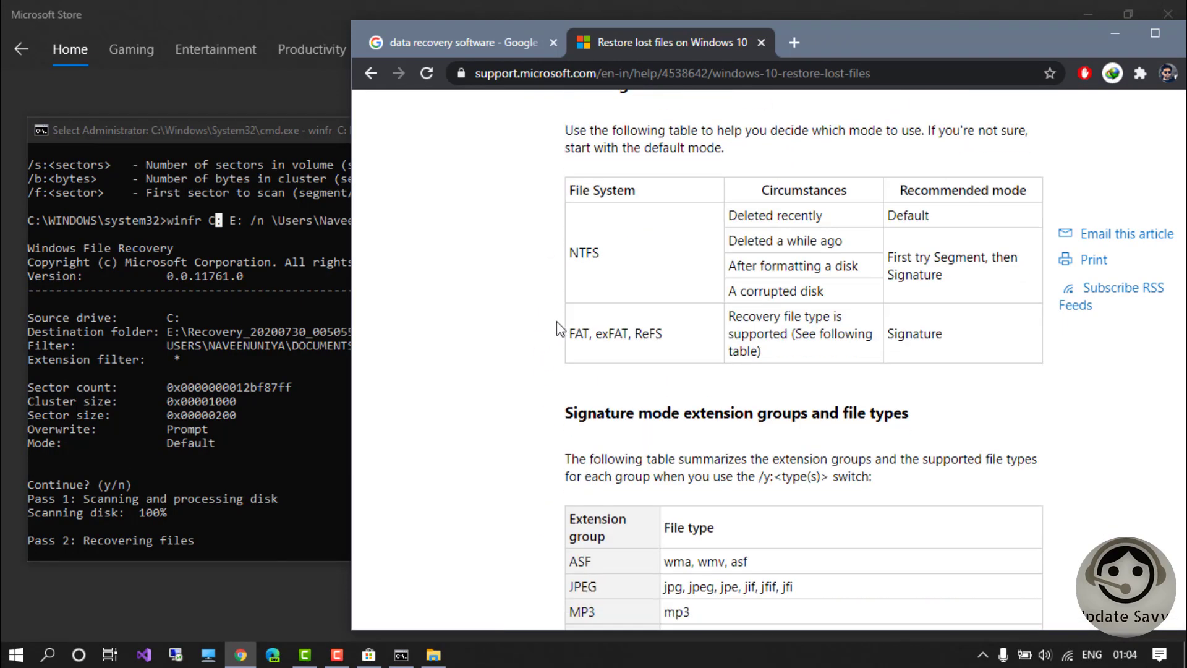
scroll(626, 257, up, 6)
scroll(626, 256, up, 10)
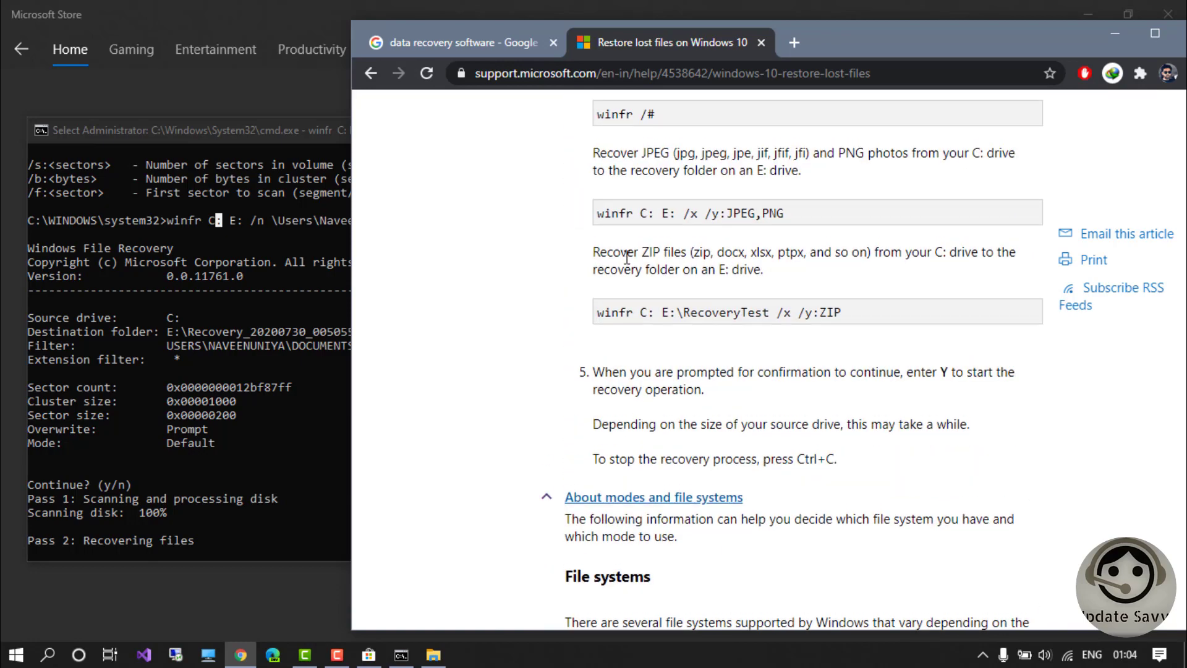
click(268, 340)
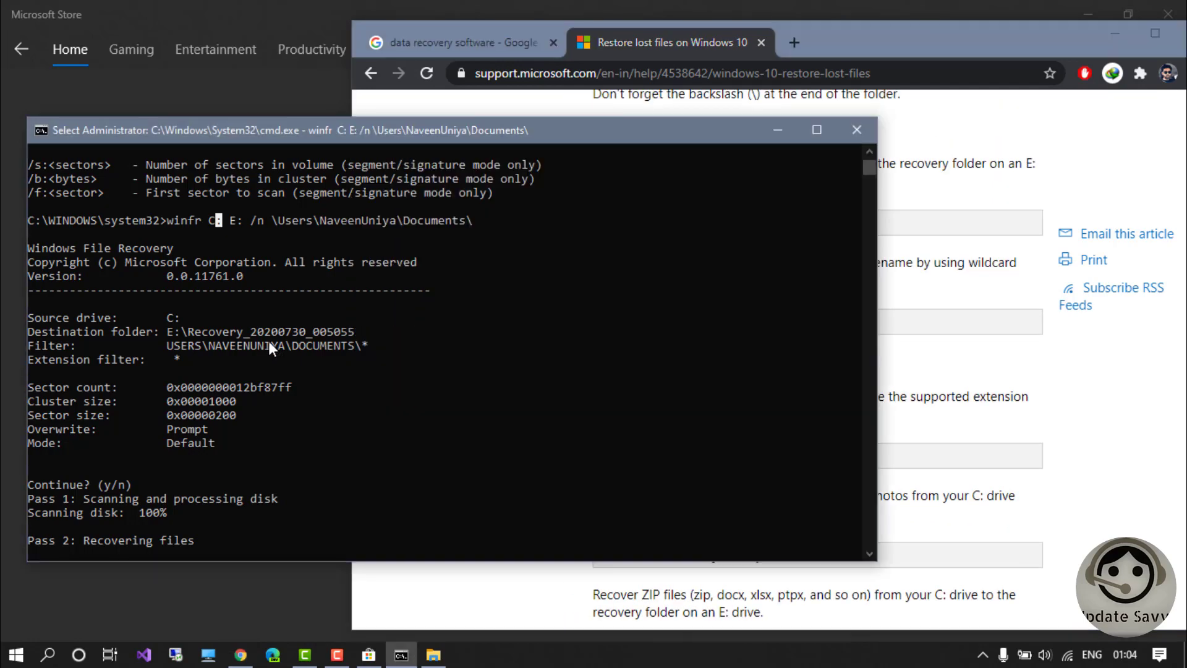
- Maximize the console and scroll to the first Files recovered lines, 7 of 27961
click(817, 130)
scroll(276, 231, up, 5)
scroll(266, 232, down, 5)
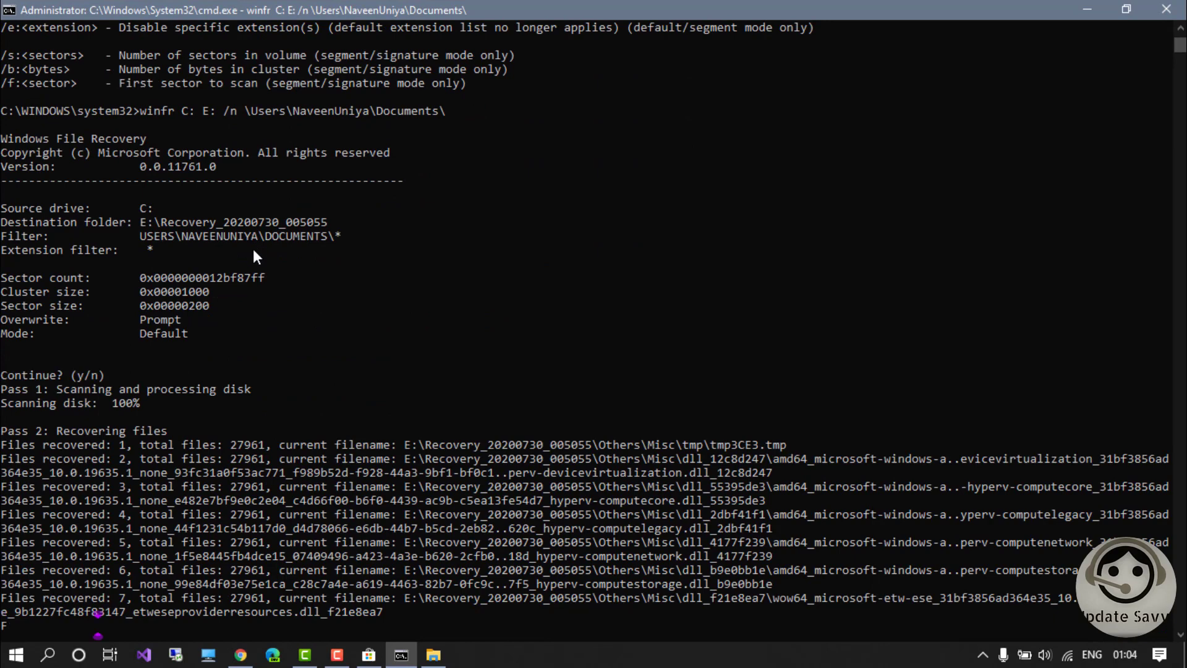